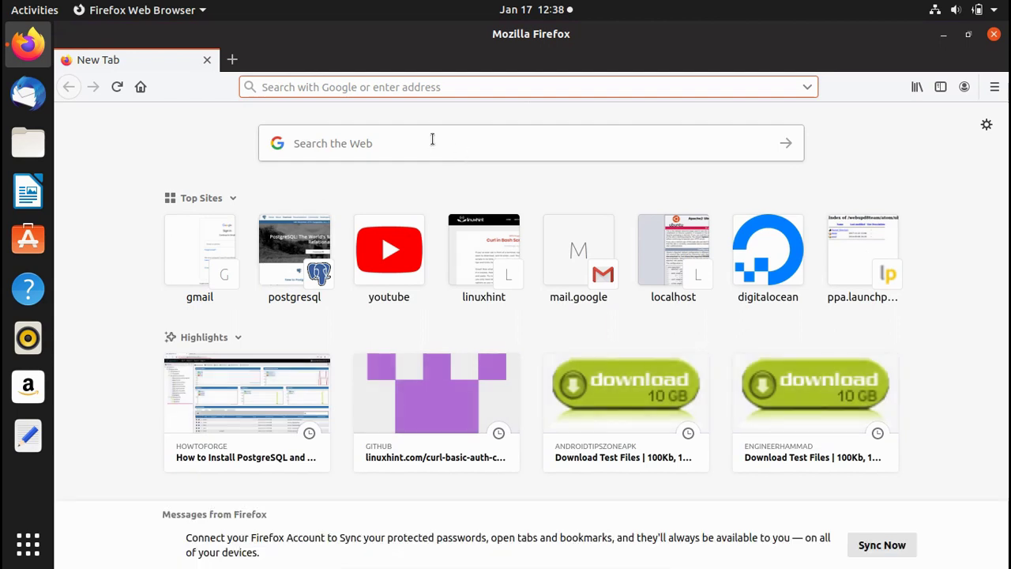
Search the web for "pycharm", open the PyCharm Download result, and close the cookie notice on the page
{"action": "left_click", "coordinate": [433, 139]}
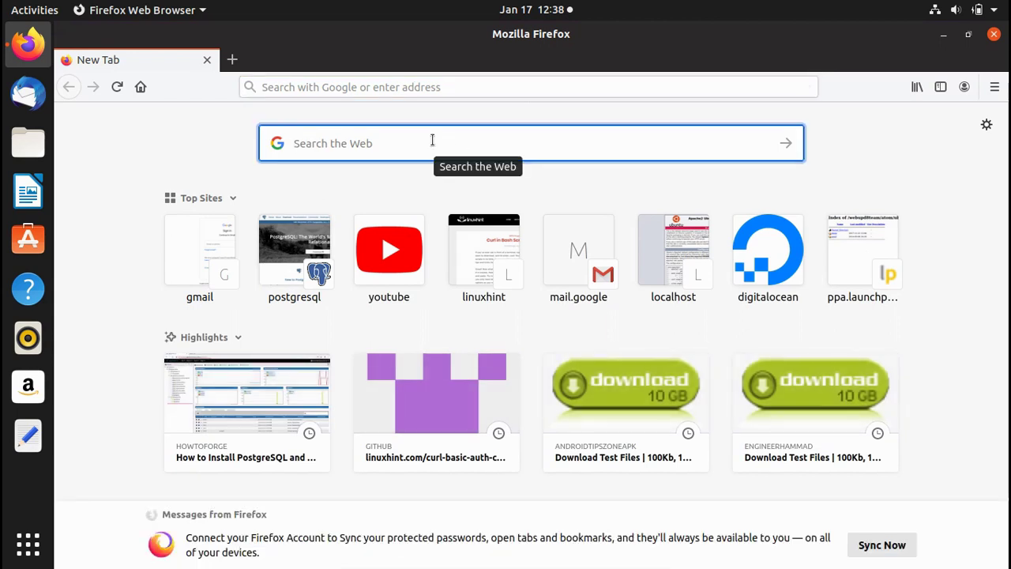
{"action": "type", "text": "pycharm"}
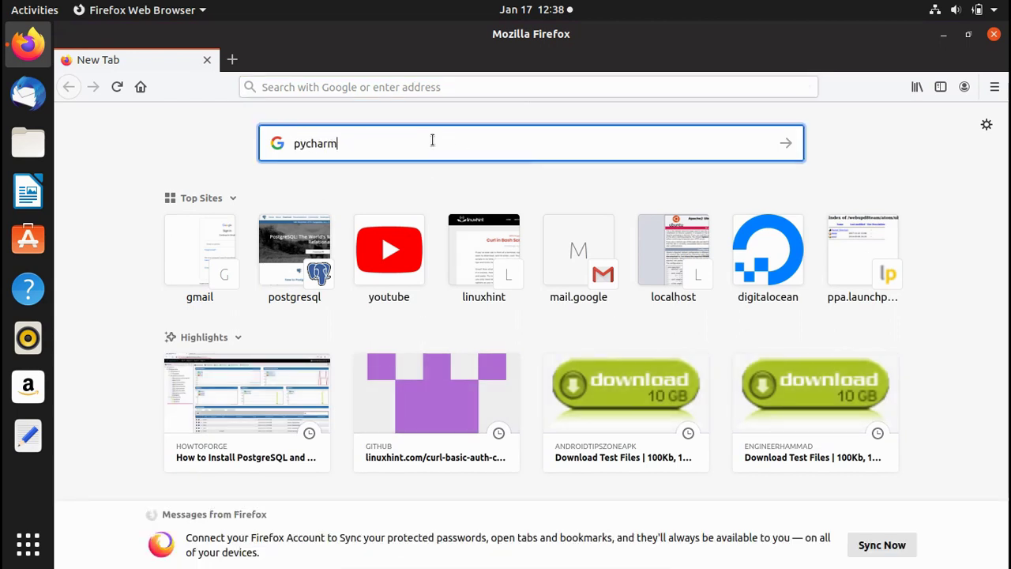
{"action": "key", "text": "Return"}
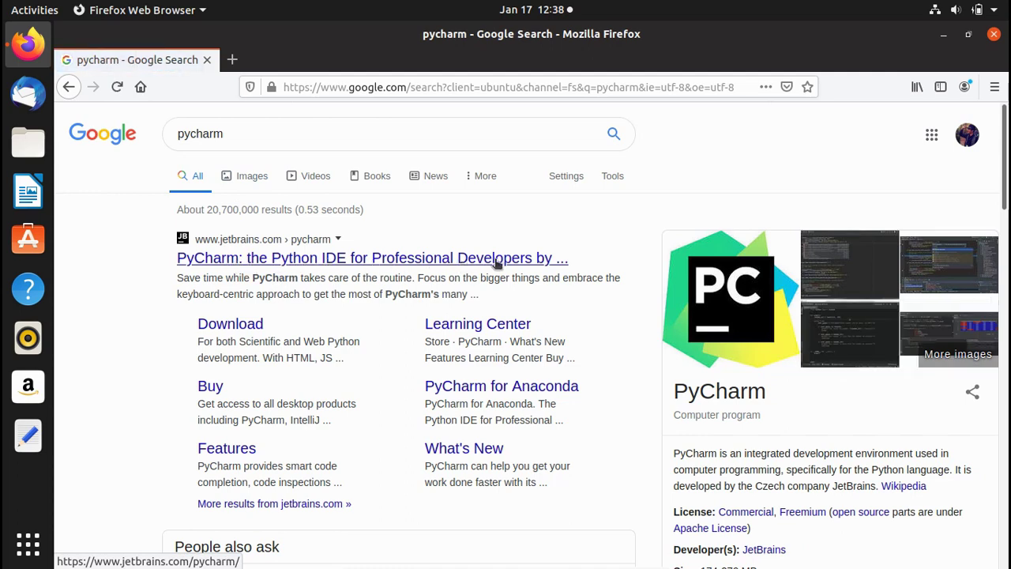
{"action": "left_click", "coordinate": [230, 326]}
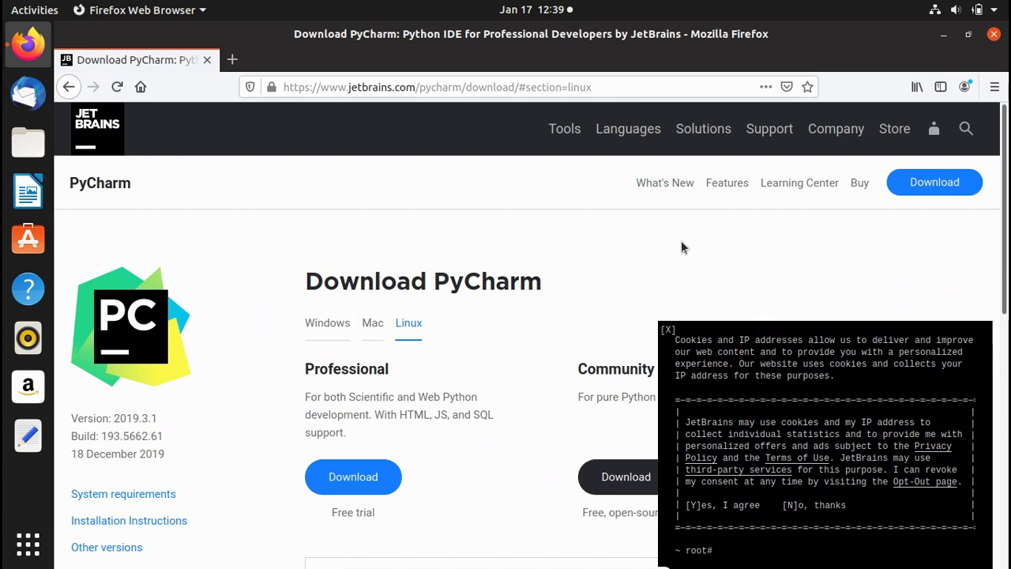
{"action": "left_click", "coordinate": [666, 330]}
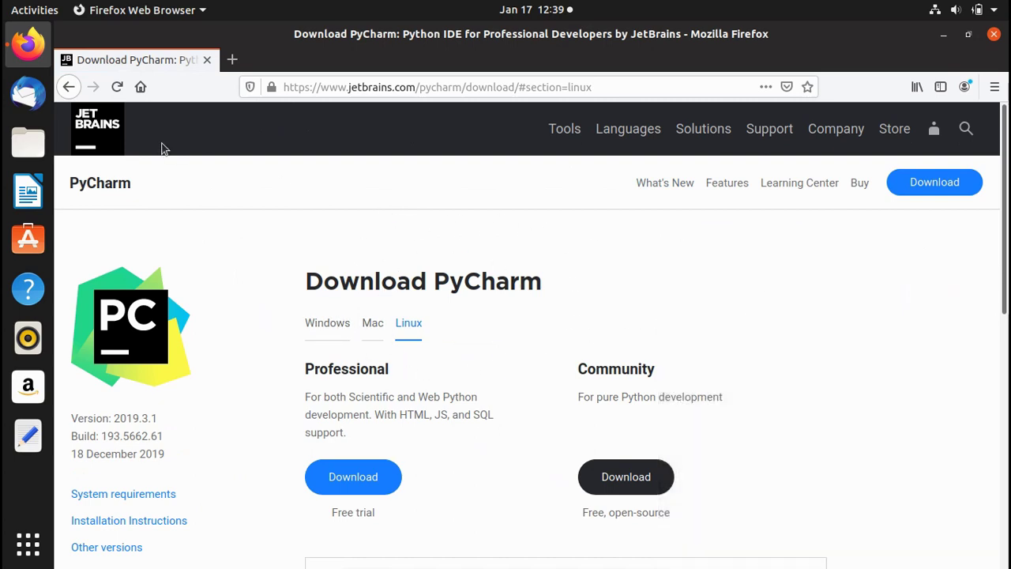
Return to the search results, open the main PyCharm product page, and go to its download page
{"action": "left_click", "coordinate": [69, 87]}
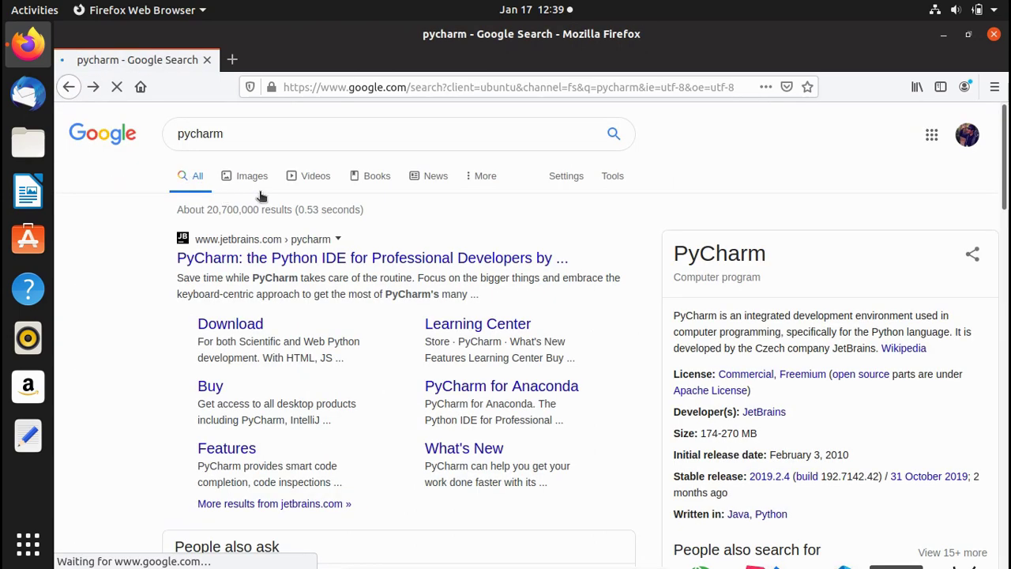
{"action": "left_click", "coordinate": [251, 259]}
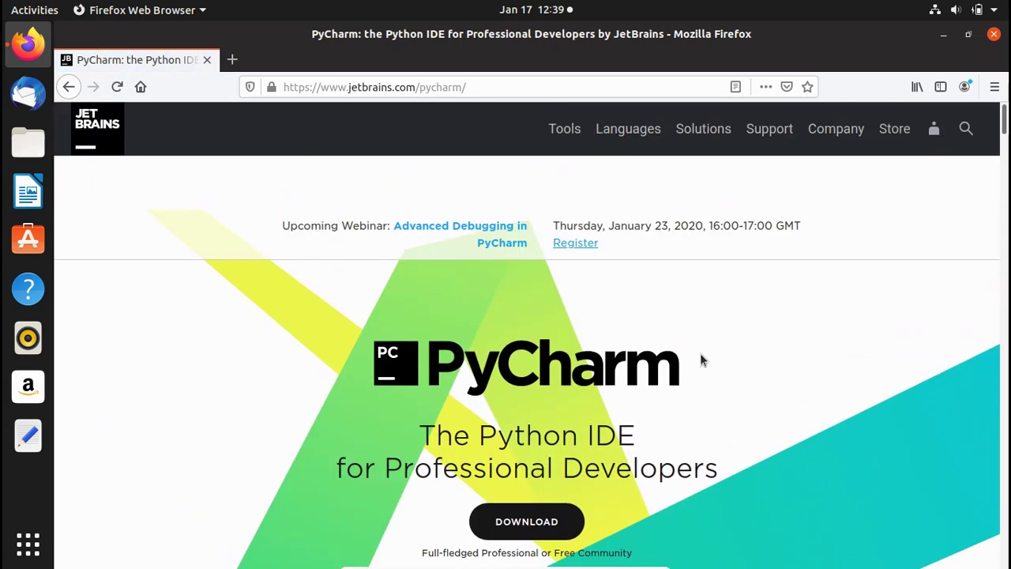
{"action": "scroll", "coordinate": [701, 354], "scroll_direction": "down", "scroll_amount": 5}
{"action": "scroll", "coordinate": [700, 353], "scroll_direction": "up", "scroll_amount": 2}
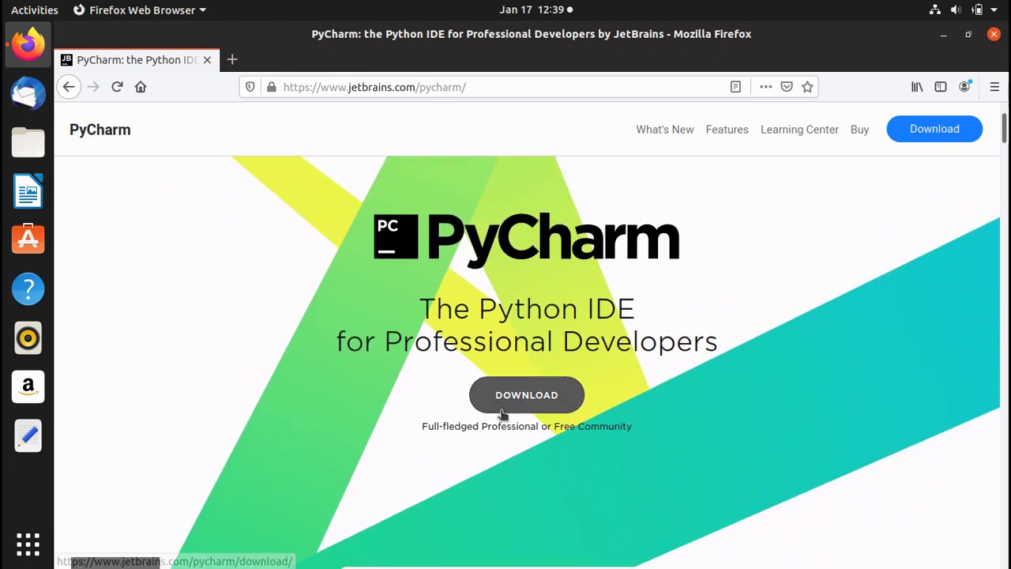
{"action": "left_click", "coordinate": [527, 398]}
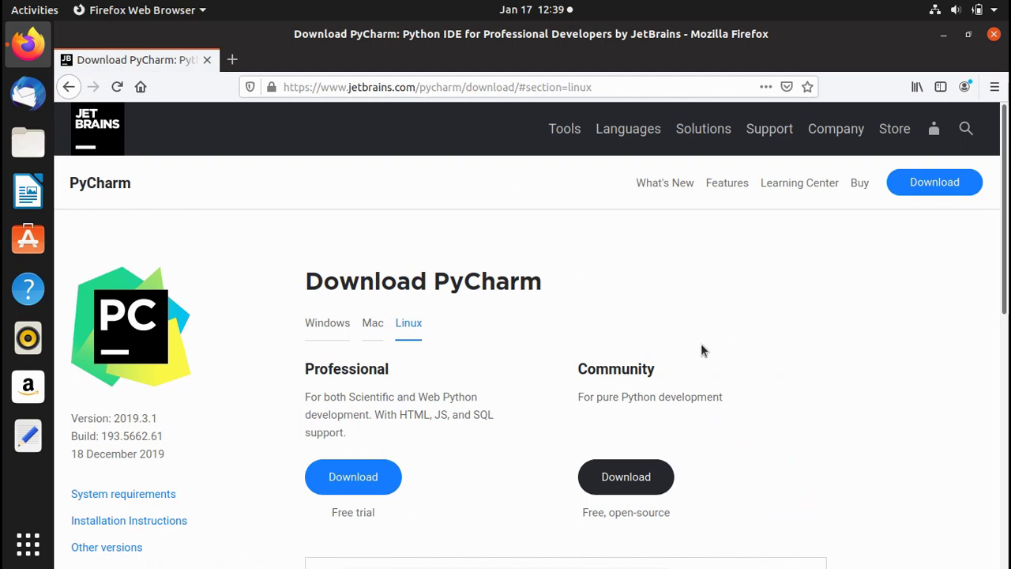
View the Mac and Windows versions of the PyCharm download options and return to the Linux version
{"action": "left_click", "coordinate": [375, 332]}
{"action": "left_click", "coordinate": [325, 336]}
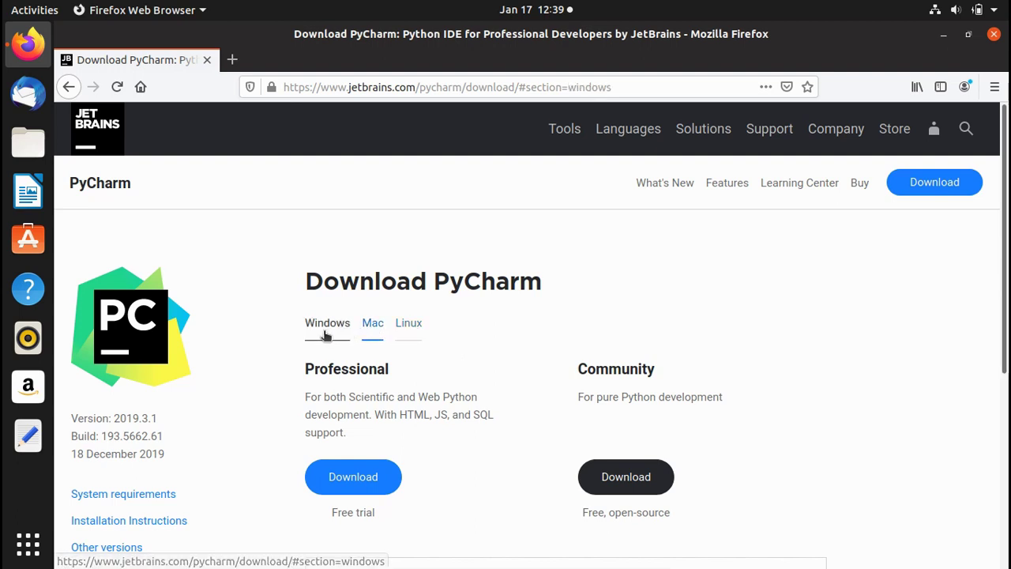
{"action": "left_click", "coordinate": [412, 324]}
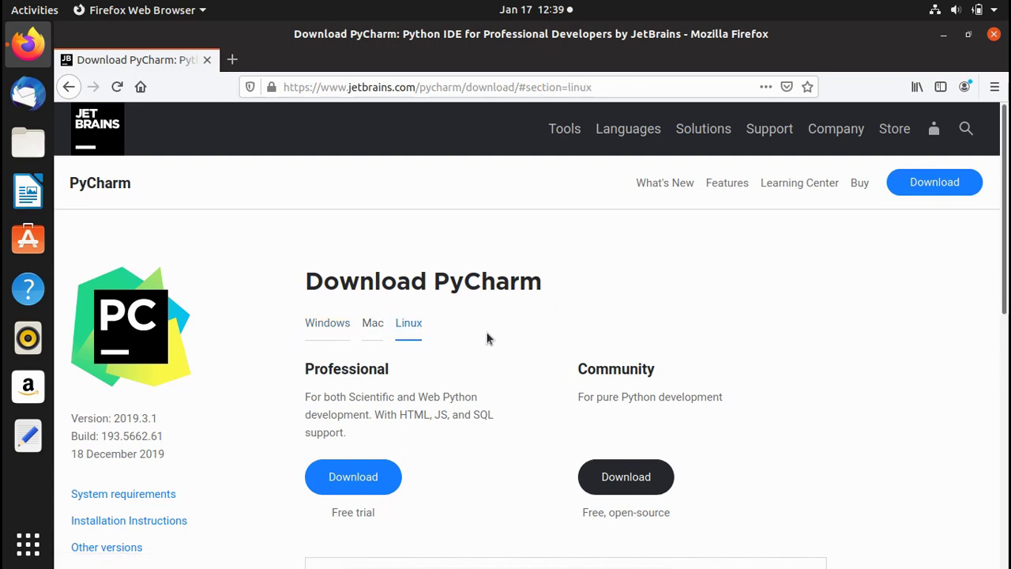
Download the PyCharm Community edition for Linux and save pycharm-community-2019.3.1.tar.gz to disk
{"action": "scroll", "coordinate": [483, 335], "scroll_direction": "down", "scroll_amount": 2}
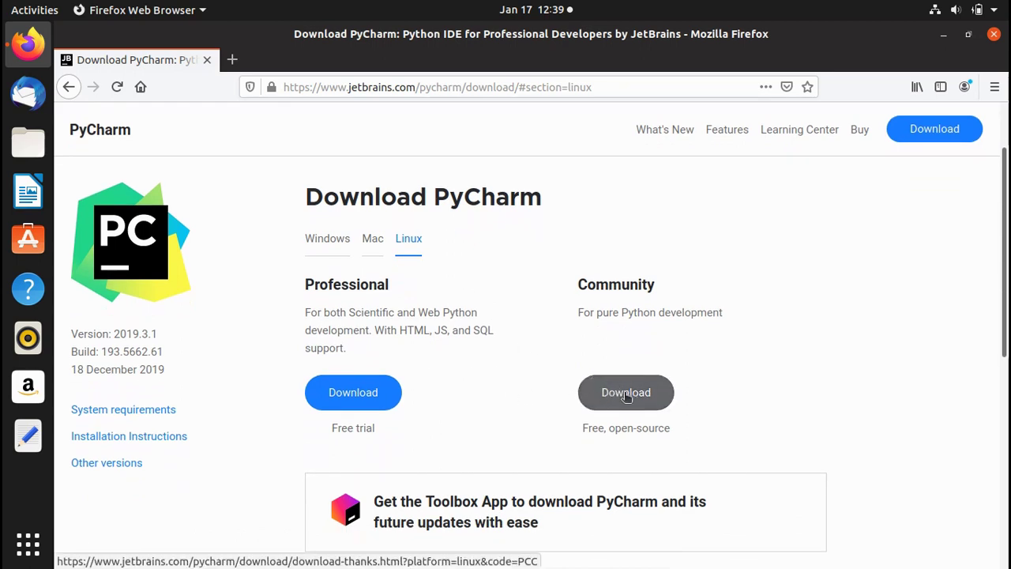
{"action": "left_click", "coordinate": [626, 396]}
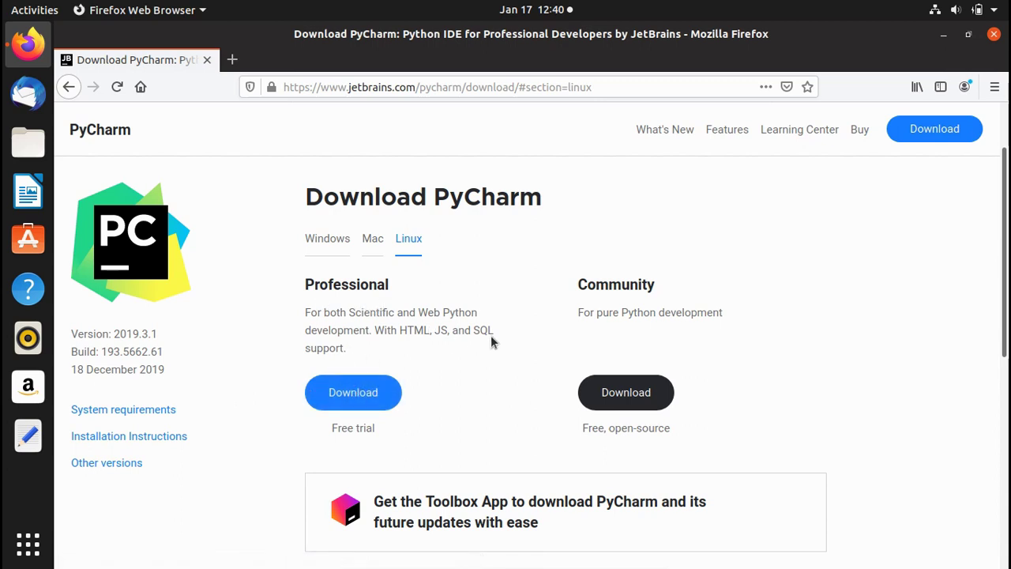
{"action": "left_click", "coordinate": [624, 391]}
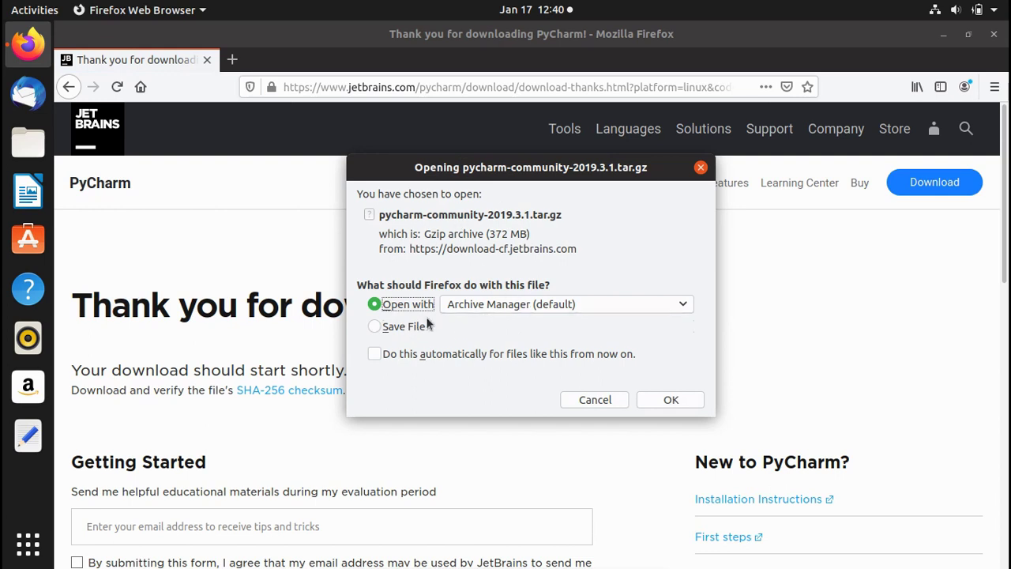
{"action": "left_click_drag", "start_coordinate": [492, 234], "coordinate": [530, 234]}
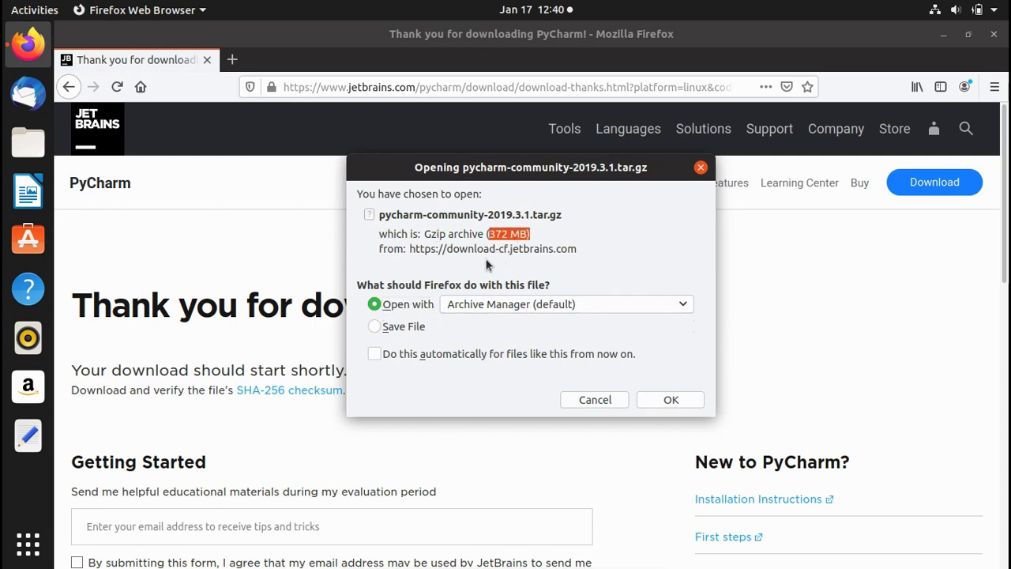
{"action": "left_click", "coordinate": [396, 331]}
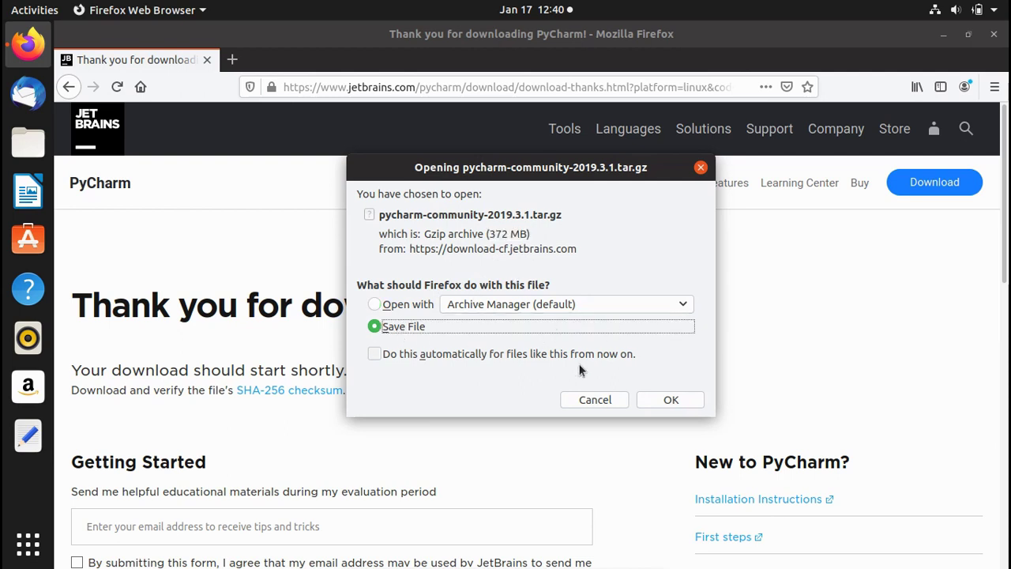
{"action": "left_click", "coordinate": [656, 395]}
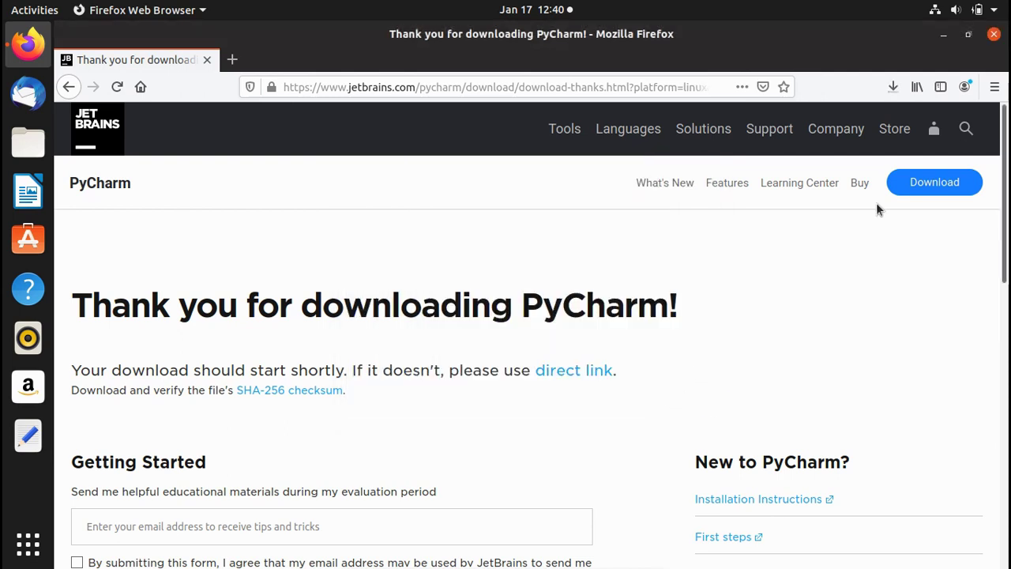
Show the finished pycharm-community-2019.3.1.tar.gz download in its containing folder and extract the archive there
{"action": "left_click", "coordinate": [895, 86]}
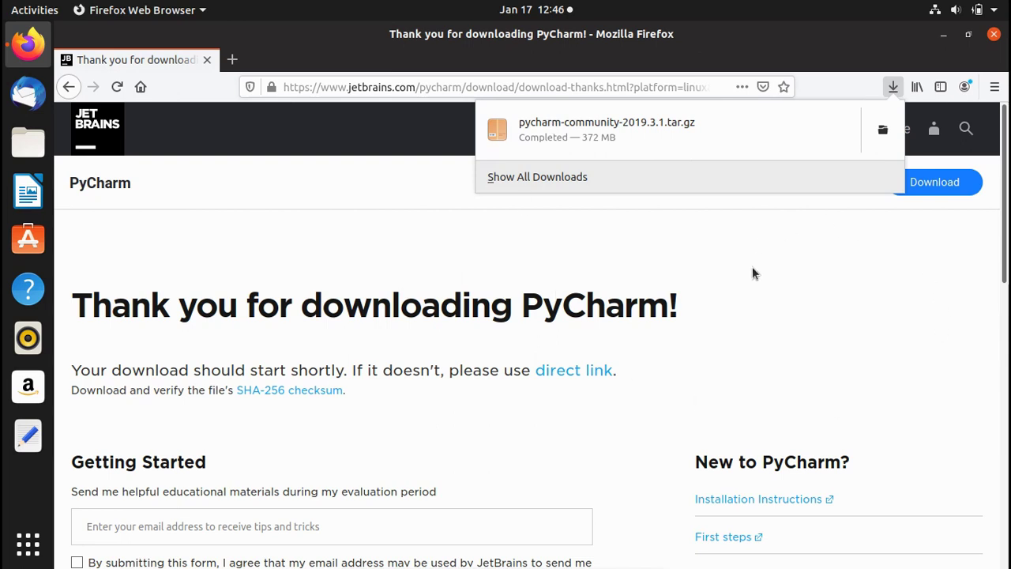
{"action": "left_click", "coordinate": [879, 137]}
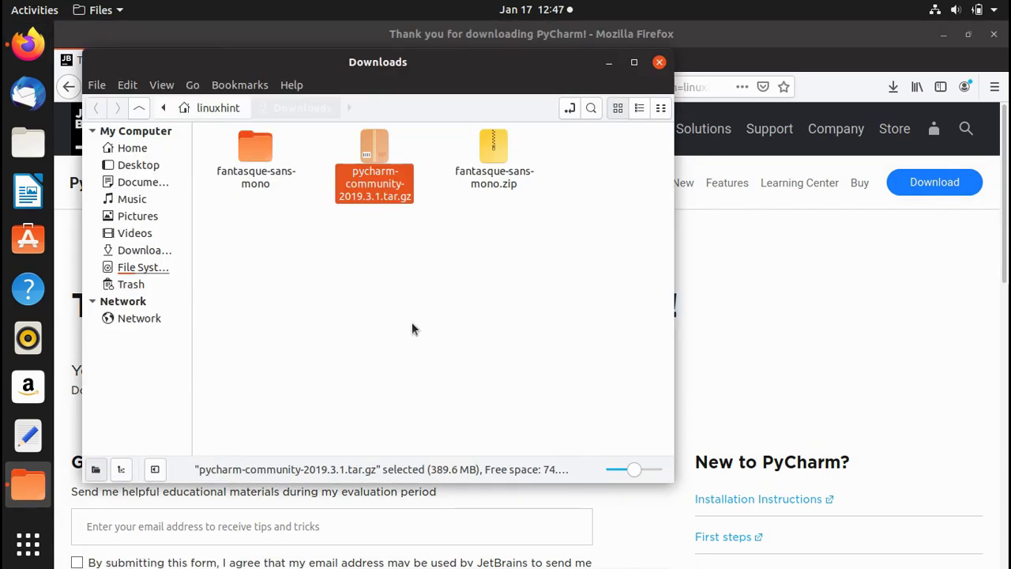
{"action": "left_click", "coordinate": [384, 244]}
{"action": "left_click", "coordinate": [373, 142]}
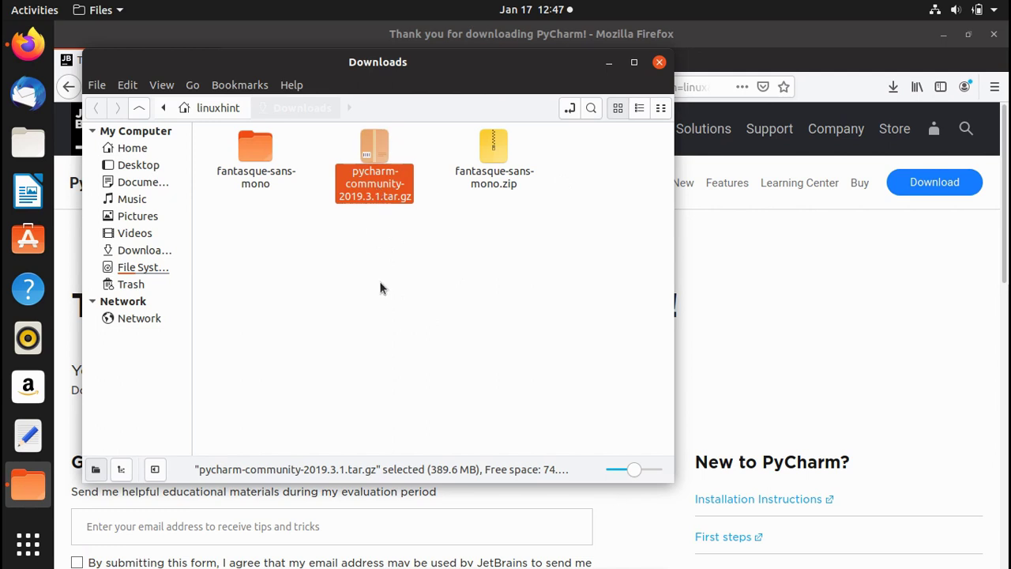
{"action": "right_click", "coordinate": [381, 190]}
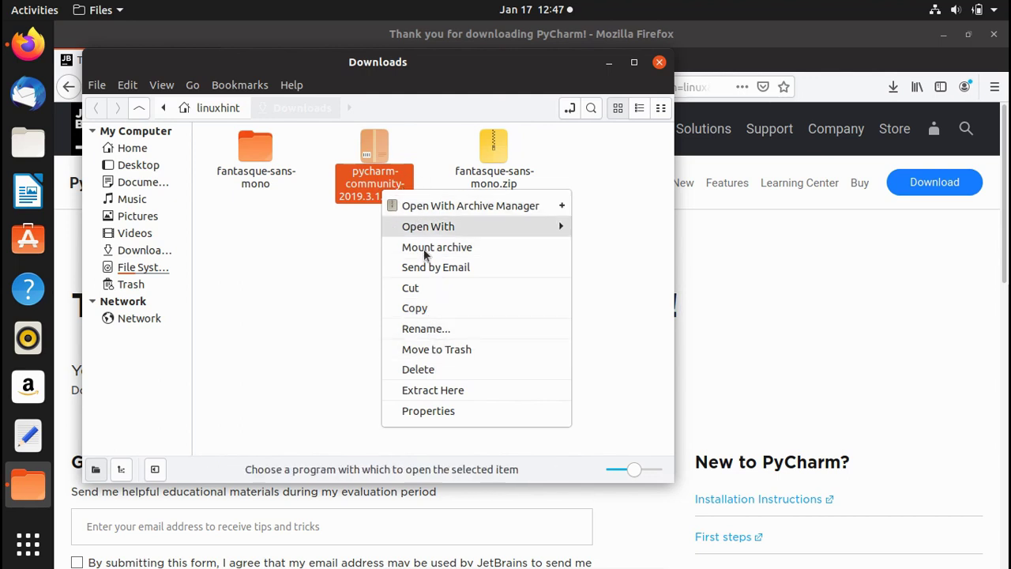
{"action": "left_click", "coordinate": [441, 390]}
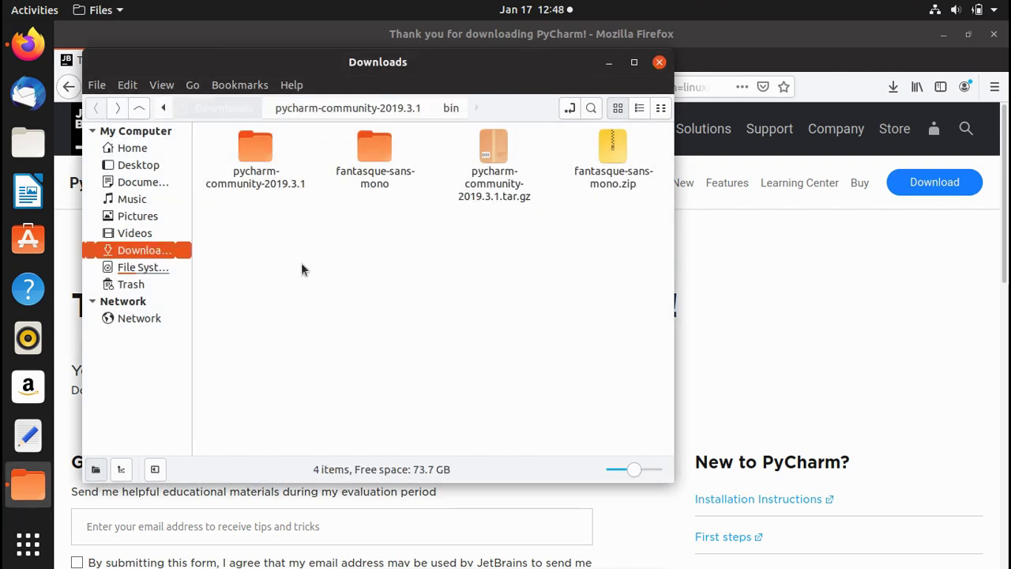
Open the bin folder inside the extracted pycharm-community-2019.3.1 folder and locate pycharm.sh
{"action": "double_click", "coordinate": [251, 173]}
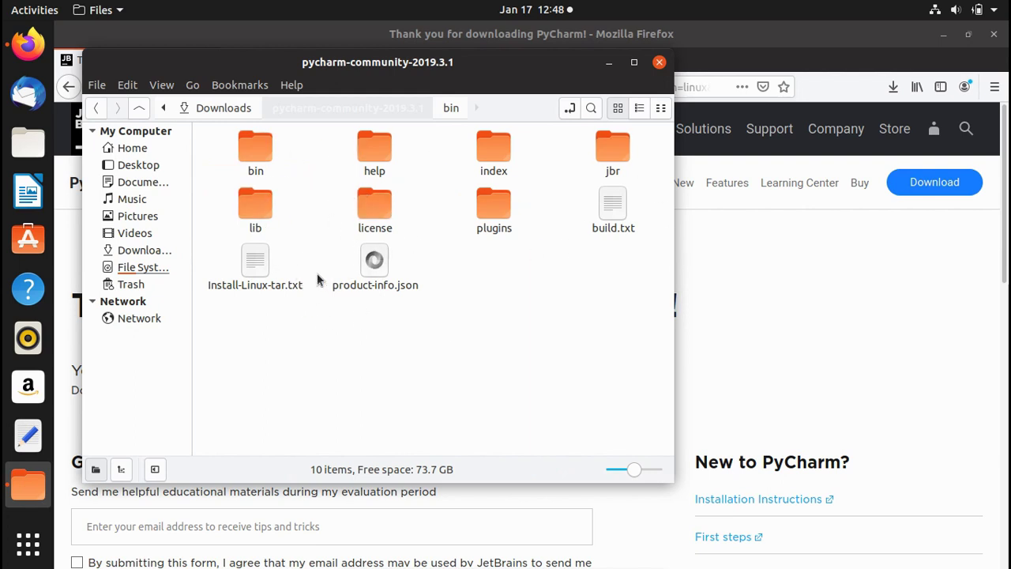
{"action": "double_click", "coordinate": [258, 156]}
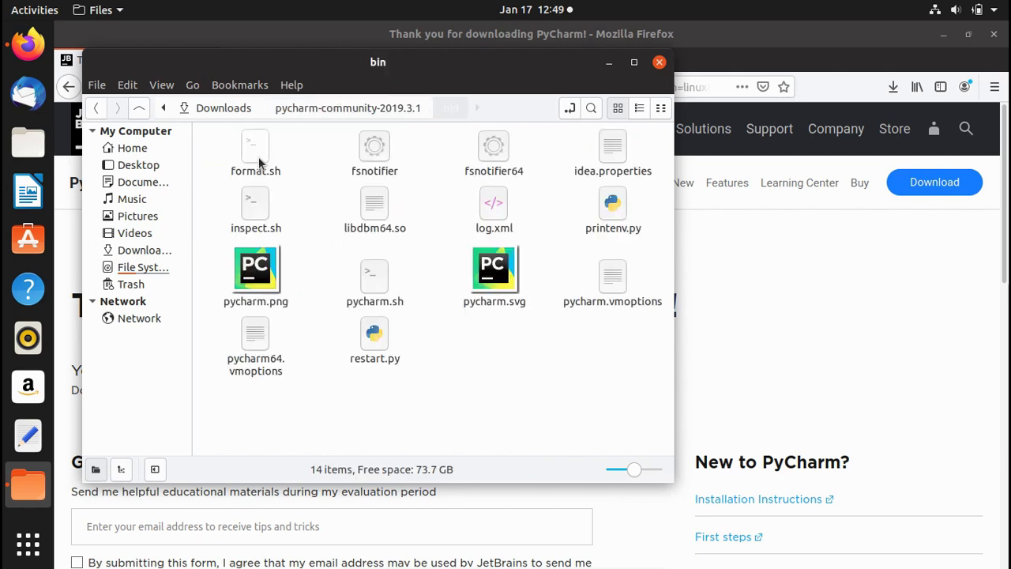
{"action": "left_click", "coordinate": [369, 300]}
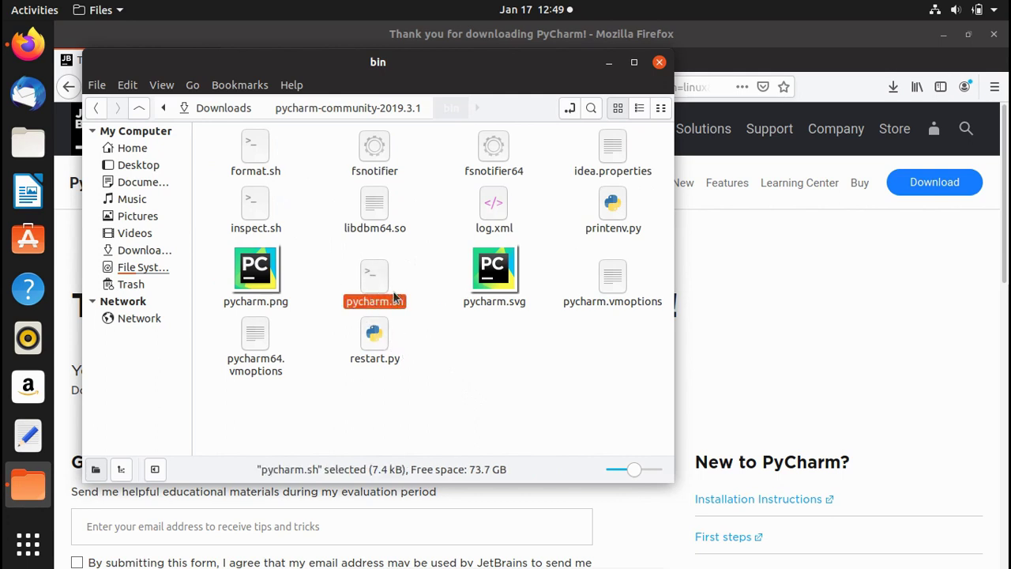
{"action": "left_click", "coordinate": [460, 357]}
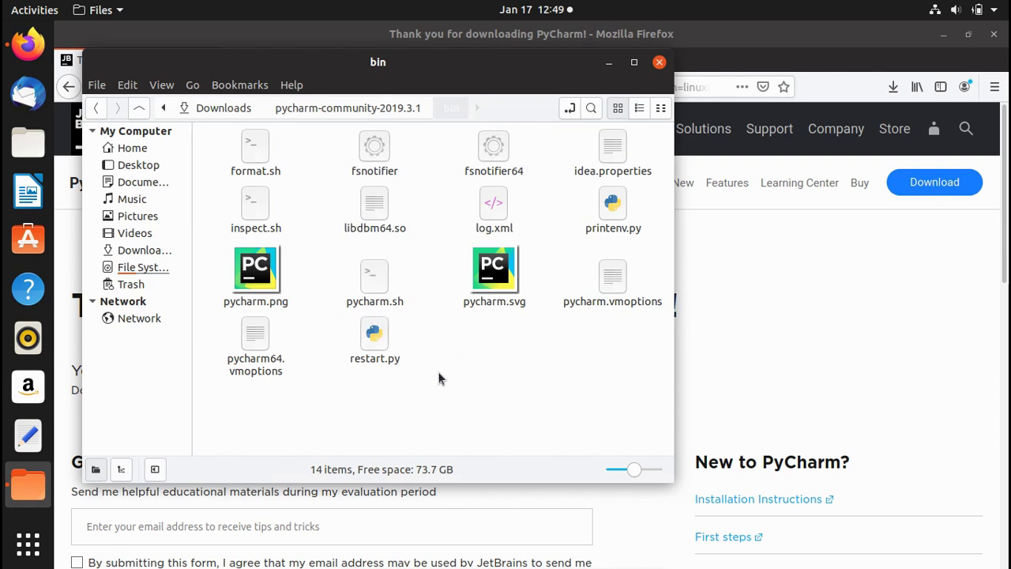
Open a terminal in the bin folder of pycharm-community-2019.3.1
{"action": "right_click", "coordinate": [473, 351]}
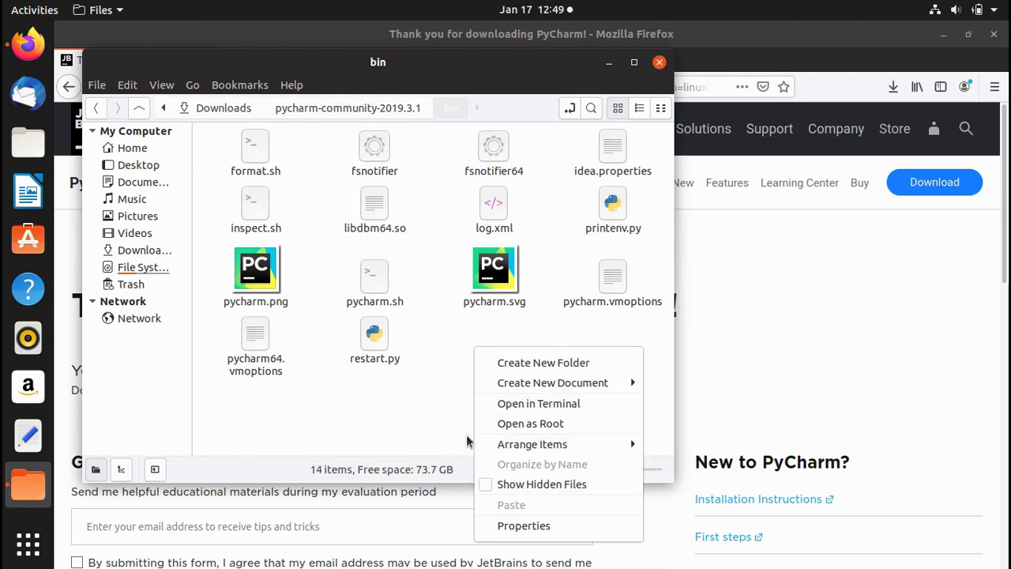
{"action": "left_click", "coordinate": [447, 375]}
{"action": "right_click", "coordinate": [465, 372]}
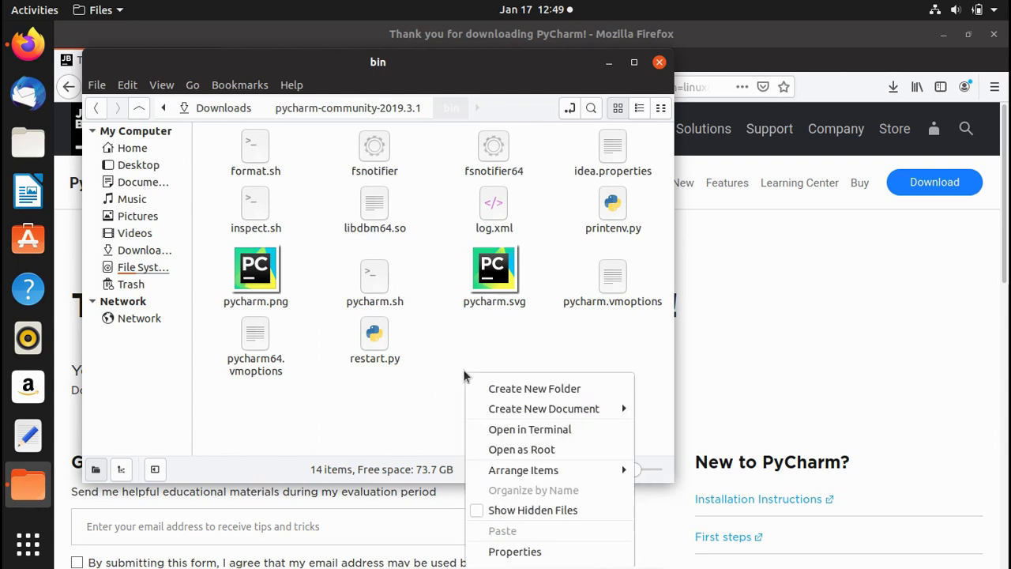
{"action": "left_click", "coordinate": [549, 431]}
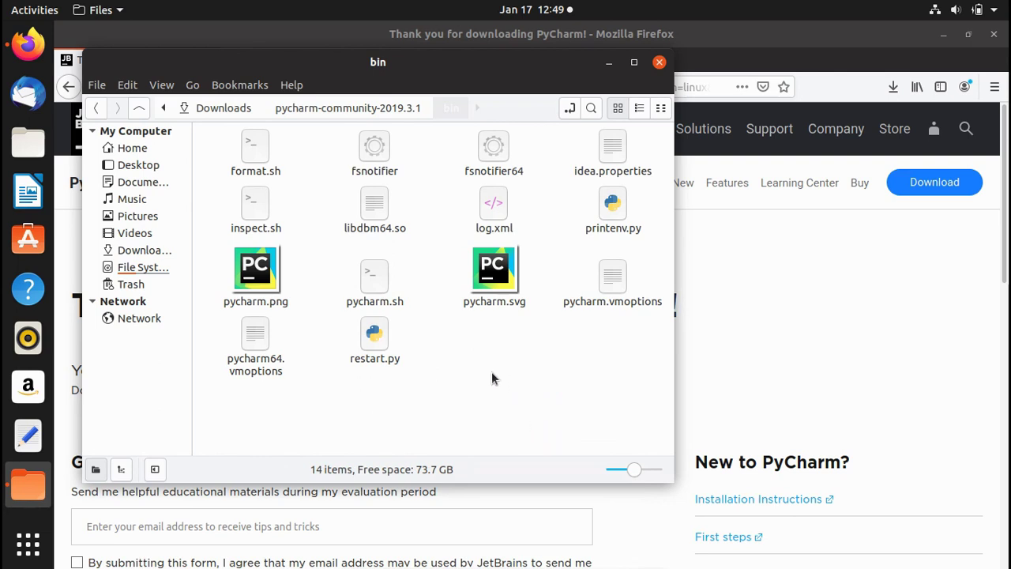
{"action": "key", "text": "ctrl+alt+t"}
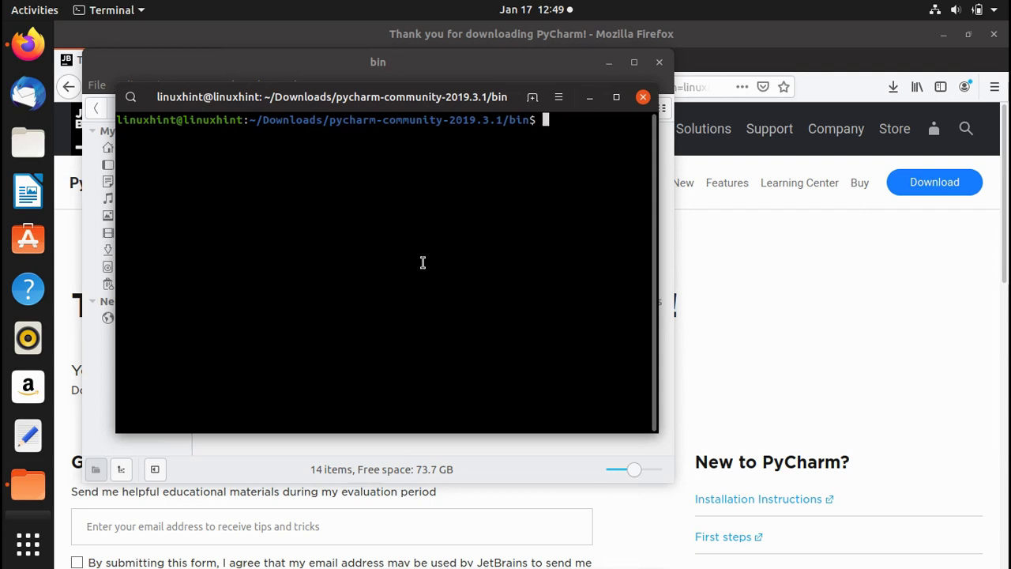
Enlarge the terminal text and list the contents of the bin folder with ls
{"action": "key", "text": "ctrl+plus"}
{"action": "key", "text": "ctrl+plus"}
{"action": "type", "text": "ls"}
{"action": "key", "text": "Return"}
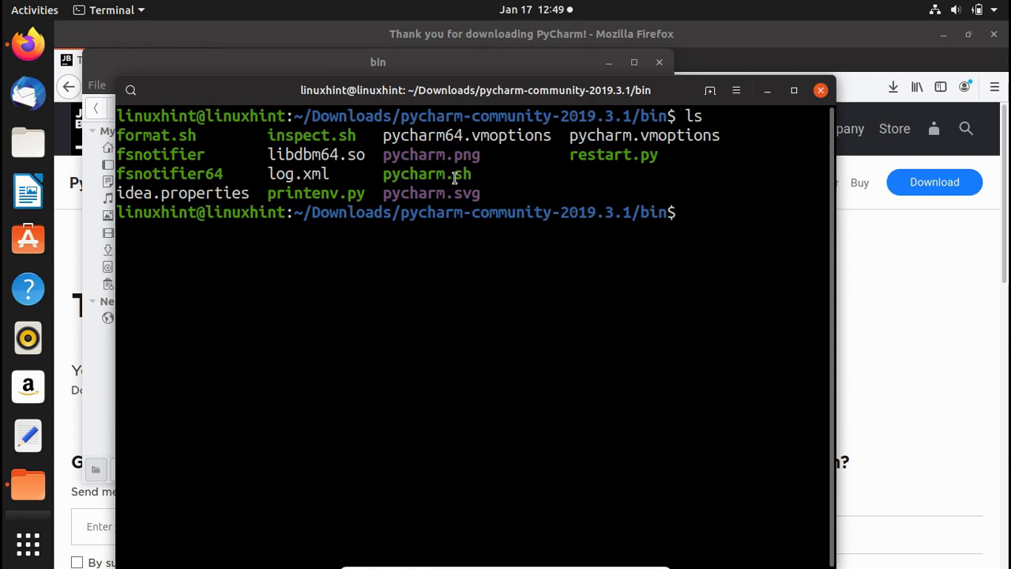
Highlight the pycharm.sh file name in the terminal's directory listing
{"action": "left_click_drag", "start_coordinate": [473, 175], "coordinate": [383, 175]}
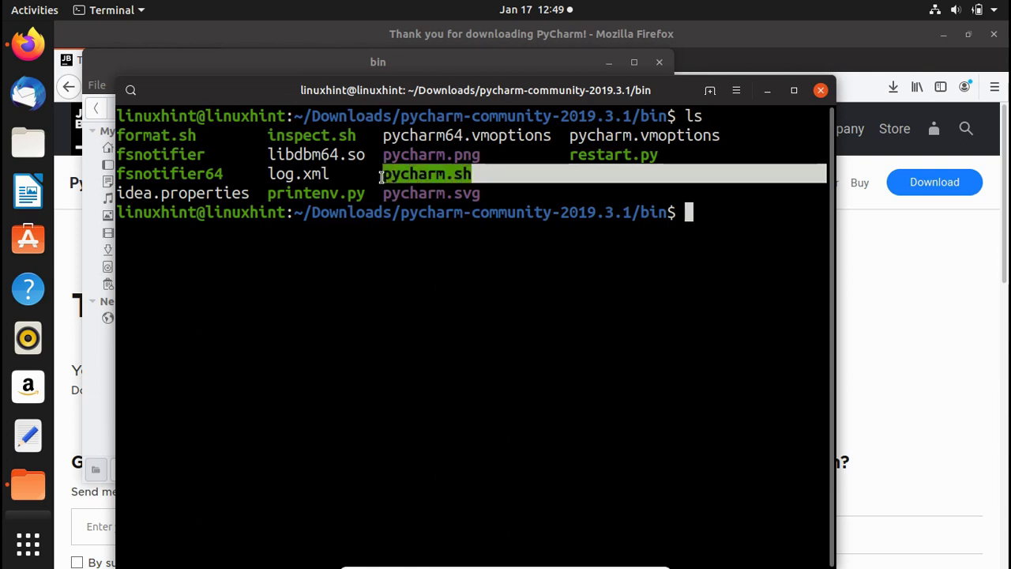
{"action": "left_click", "coordinate": [478, 276]}
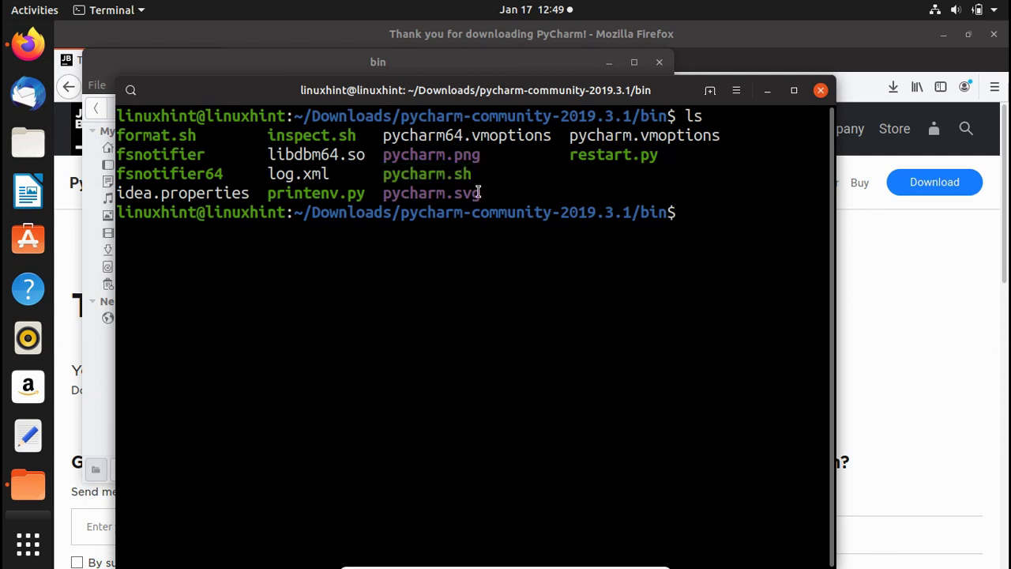
{"action": "left_click_drag", "start_coordinate": [479, 174], "coordinate": [383, 176]}
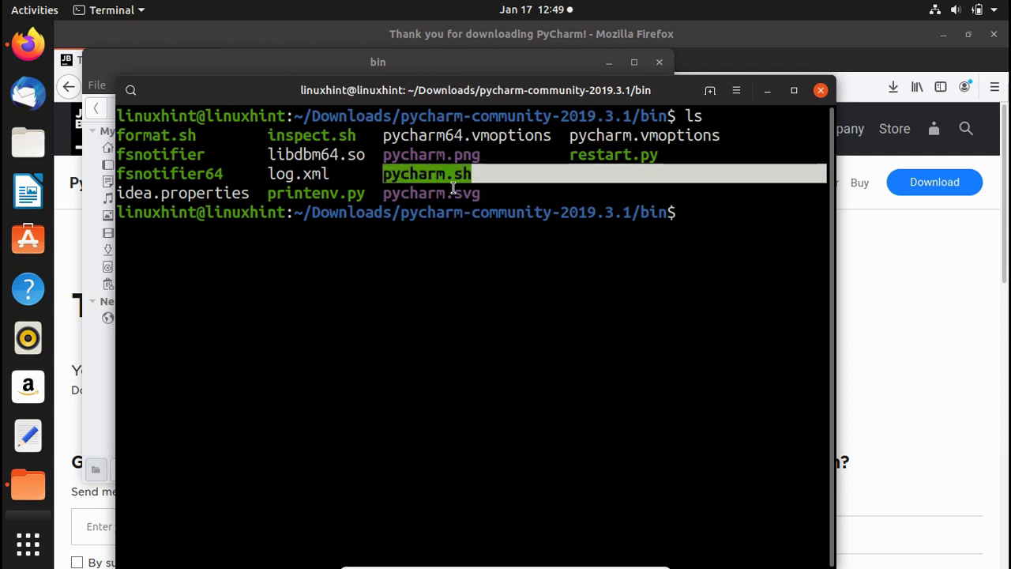
{"action": "left_click", "coordinate": [448, 276]}
{"action": "left_click_drag", "start_coordinate": [489, 174], "coordinate": [383, 175]}
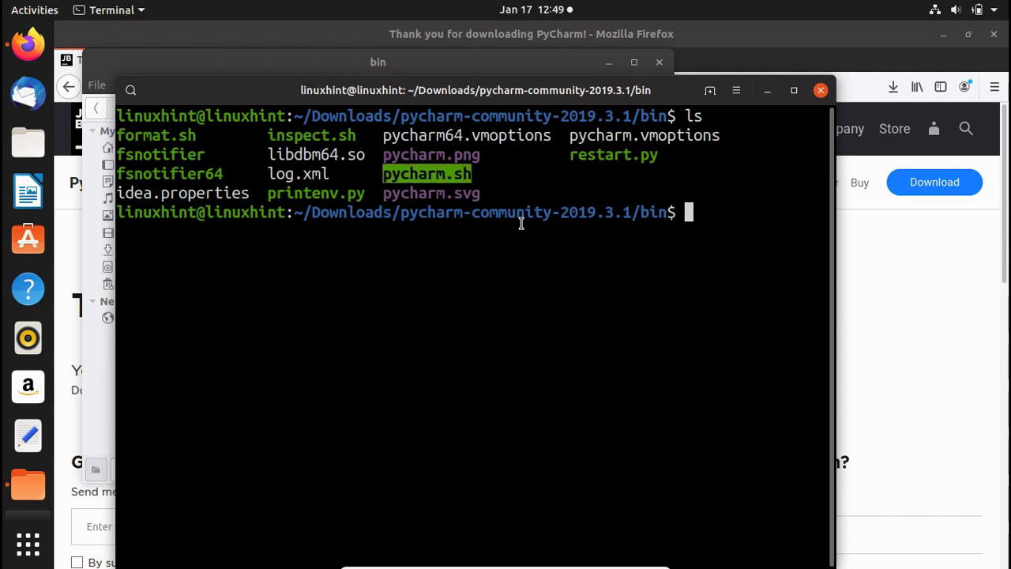
Clear the terminal and run the ./pycharm.sh script from the bin folder
{"action": "left_click", "coordinate": [639, 257]}
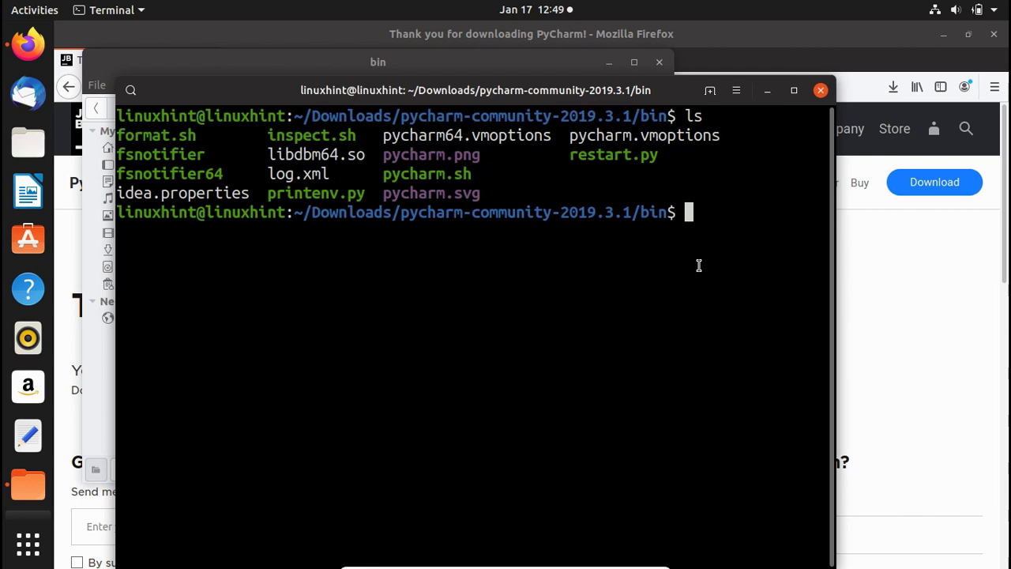
{"action": "type", "text": "clear"}
{"action": "key", "text": "Return"}
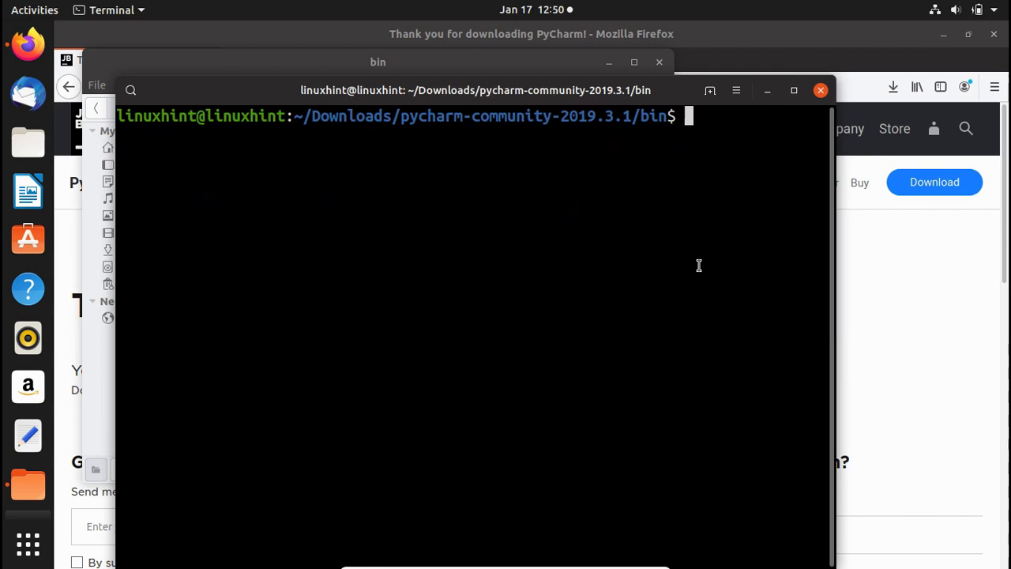
{"action": "type", "text": "./pyc"}
{"action": "key", "text": "Tab"}
{"action": "key", "text": "Return"}
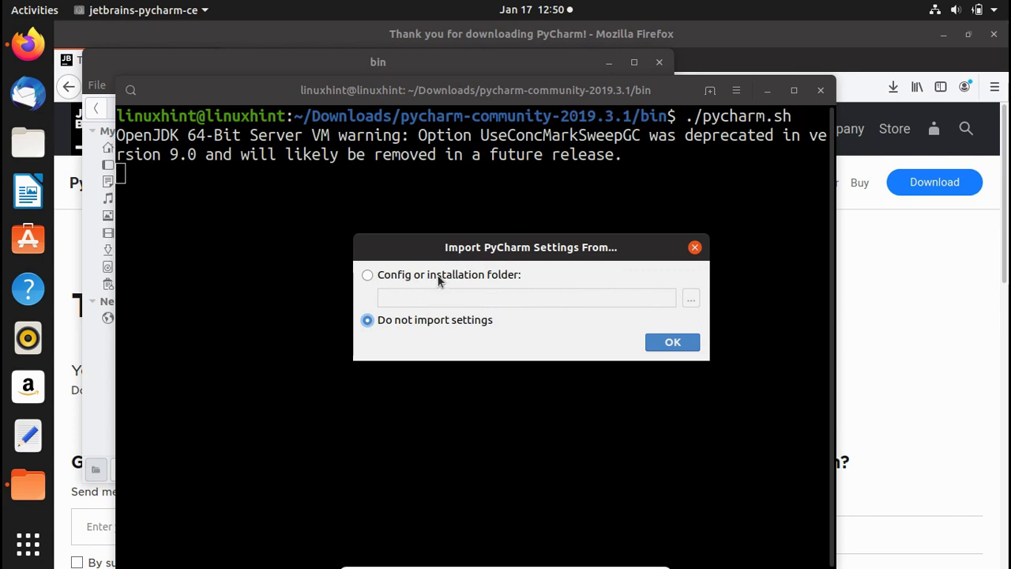
Choose not to import any PyCharm settings and confirm the import dialog
{"action": "left_click", "coordinate": [381, 278]}
{"action": "left_click", "coordinate": [399, 320]}
{"action": "left_click", "coordinate": [681, 345]}
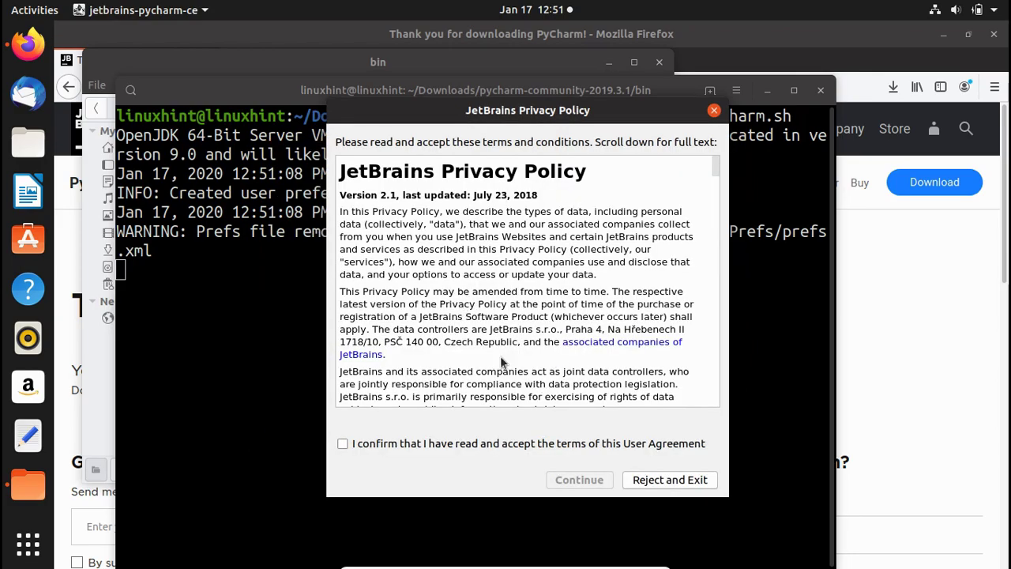
Read through and accept the JetBrains Privacy Policy, and agree to send usage statistics
{"action": "scroll", "coordinate": [528, 308], "scroll_direction": "down", "scroll_amount": 15}
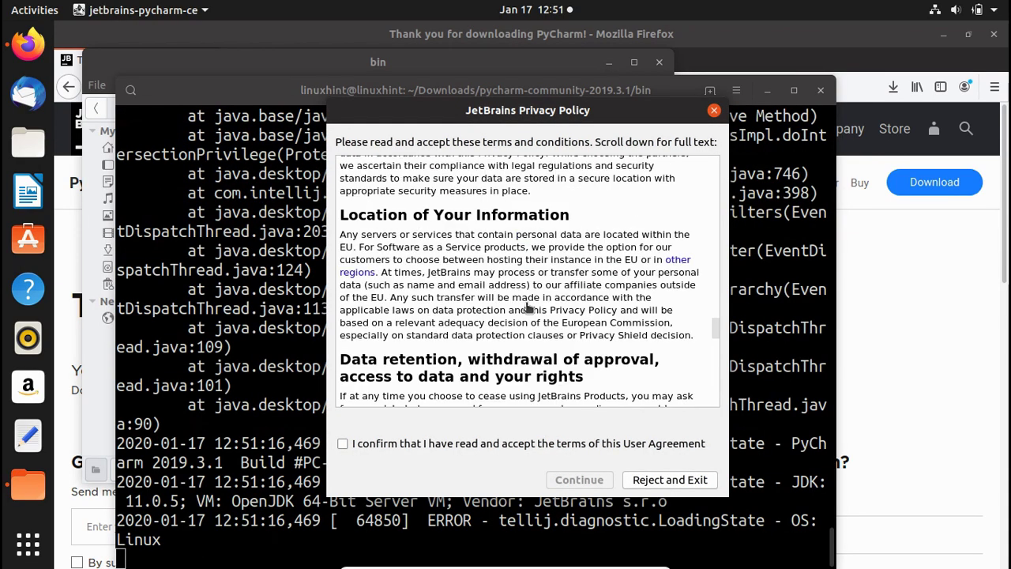
{"action": "scroll", "coordinate": [527, 308], "scroll_direction": "down", "scroll_amount": 5}
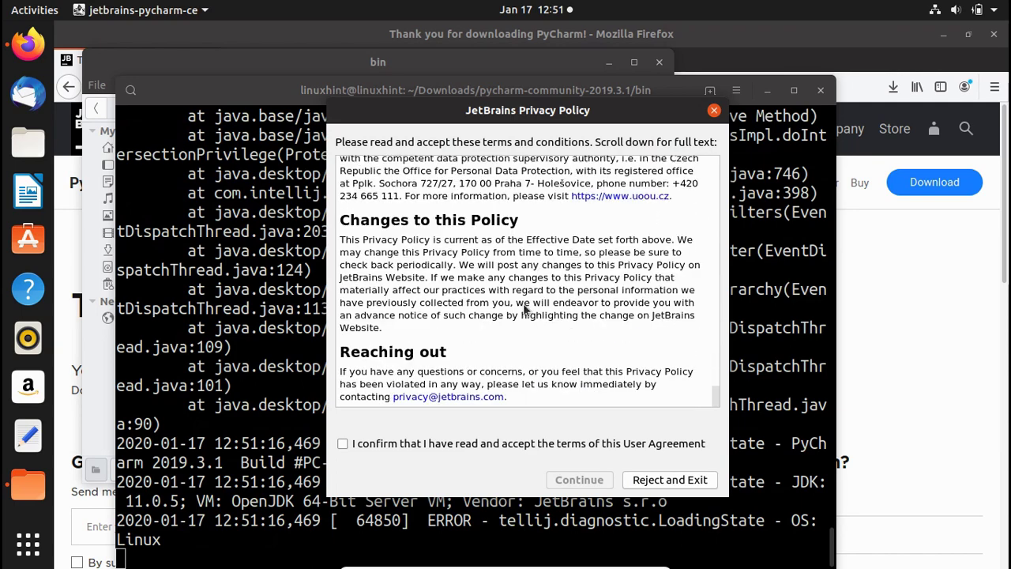
{"action": "left_click", "coordinate": [350, 442]}
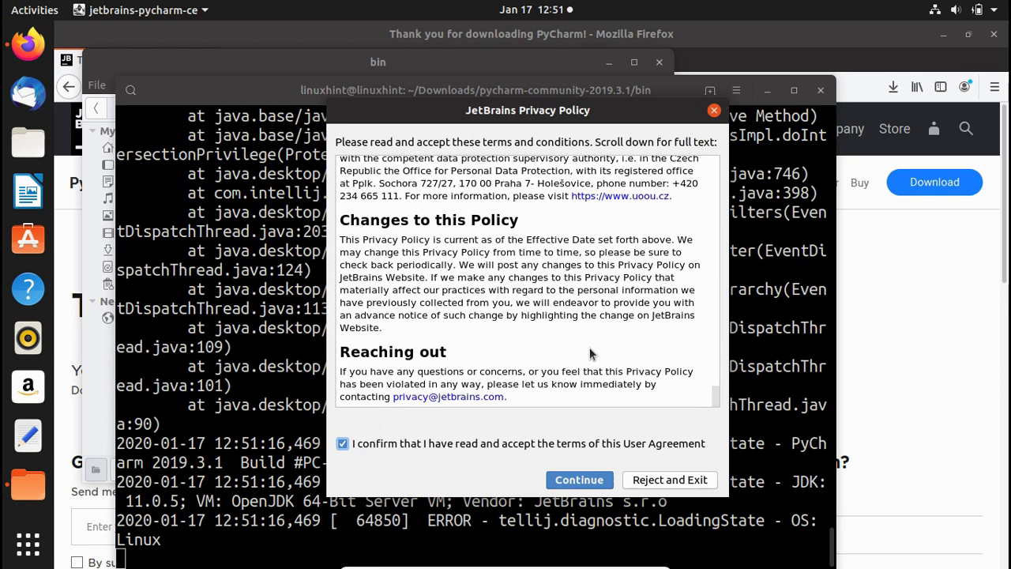
{"action": "left_click", "coordinate": [580, 480]}
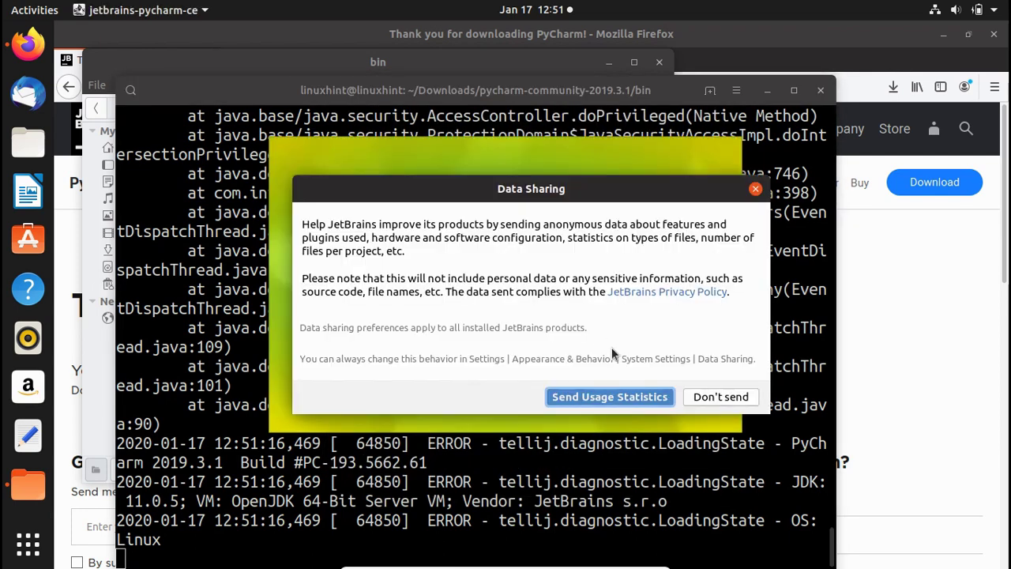
{"action": "left_click", "coordinate": [610, 396]}
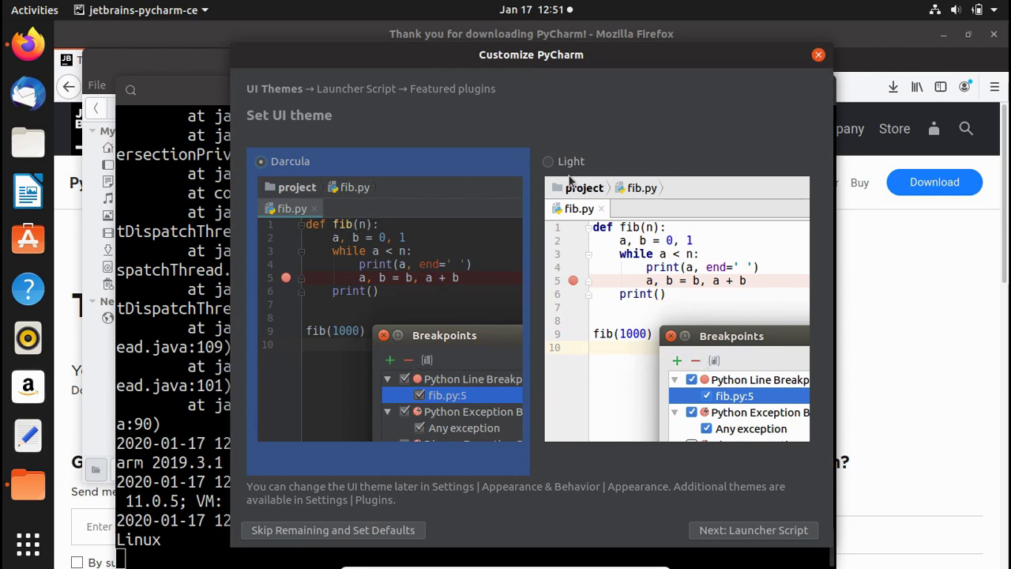
Set the UI theme to Light, leave the launcher script disabled and skip the remaining setup with defaults
{"action": "left_click", "coordinate": [630, 196]}
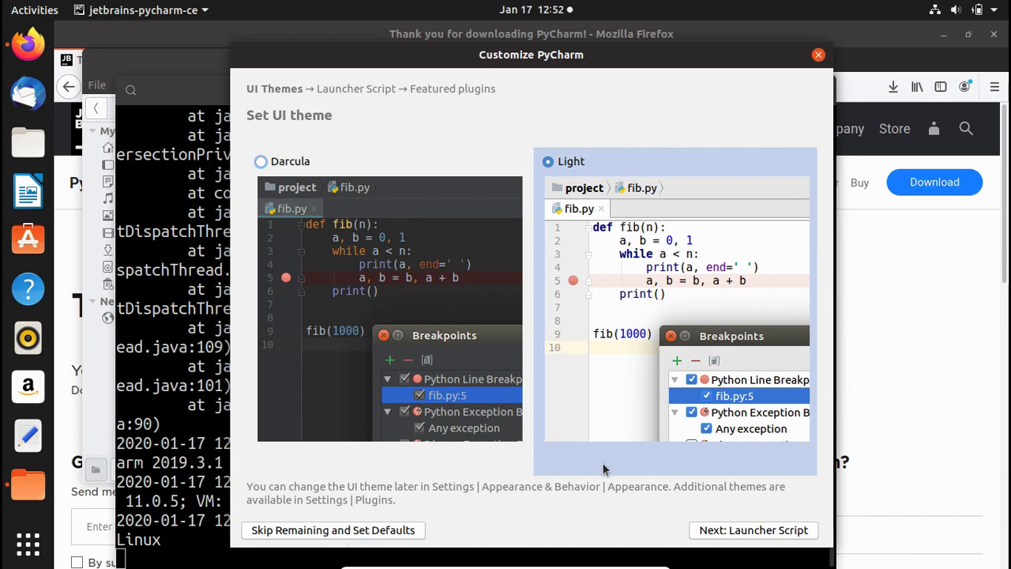
{"action": "left_click", "coordinate": [728, 532]}
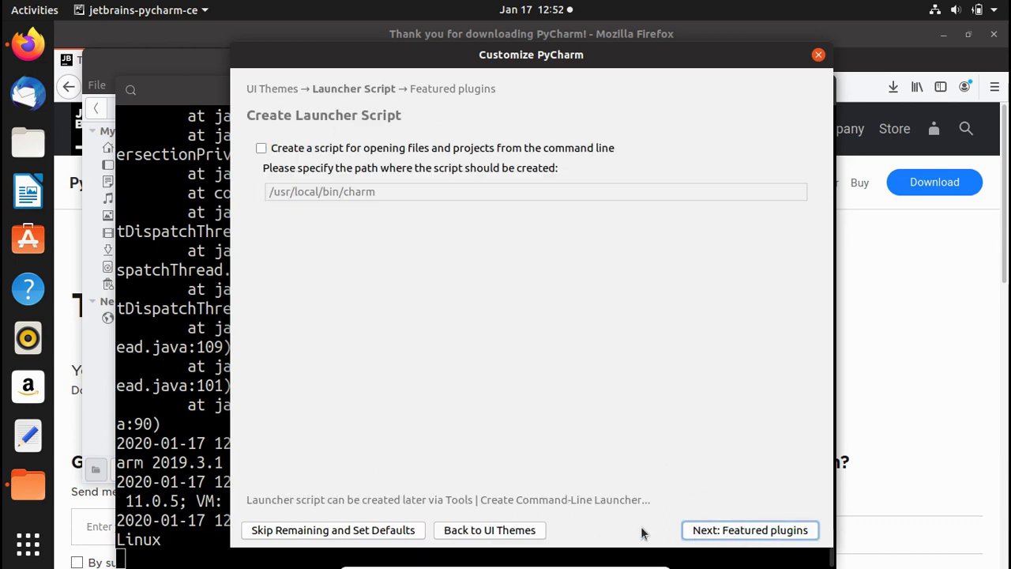
{"action": "left_click", "coordinate": [261, 148]}
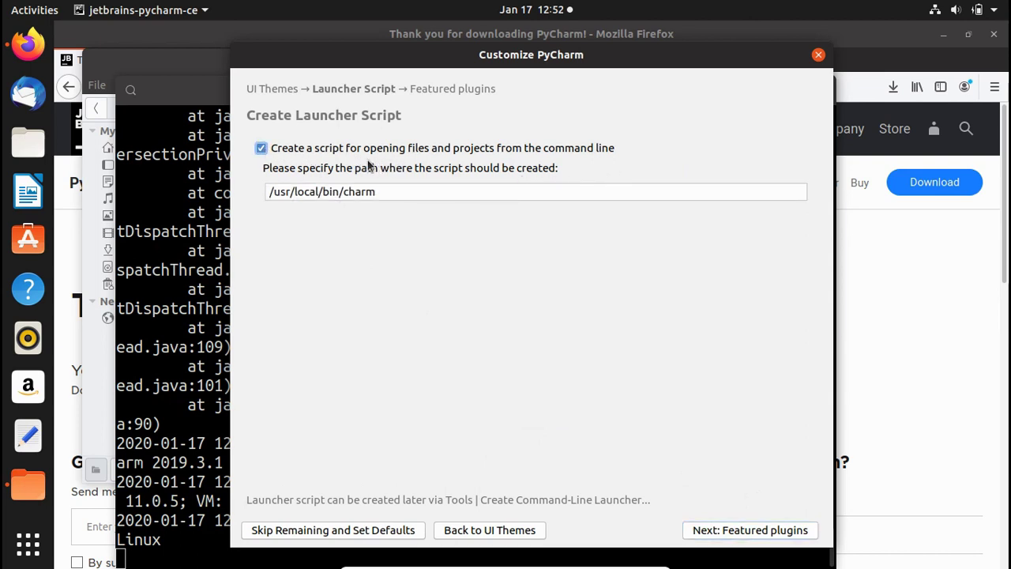
{"action": "left_click", "coordinate": [262, 148]}
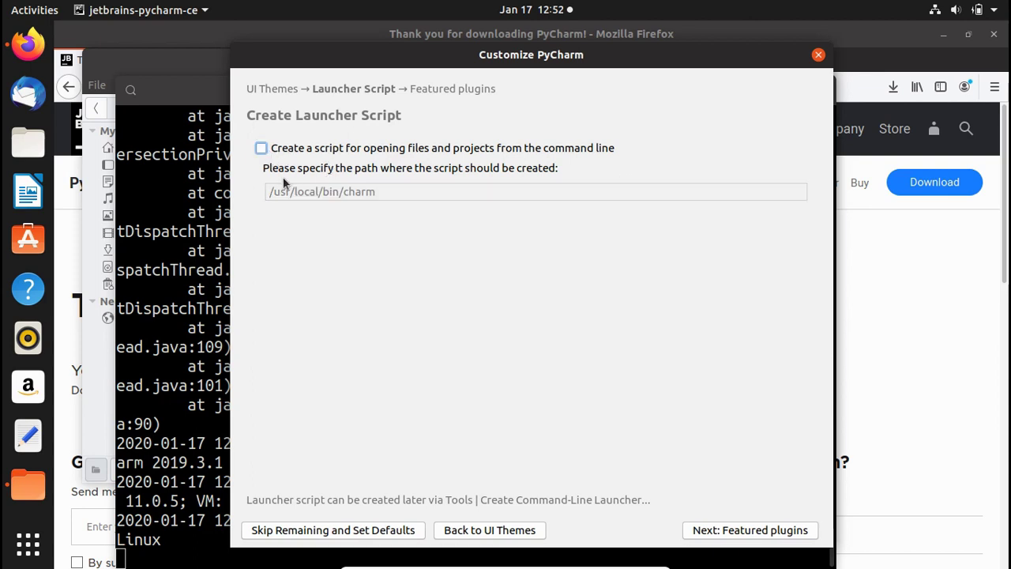
{"action": "left_click", "coordinate": [353, 530]}
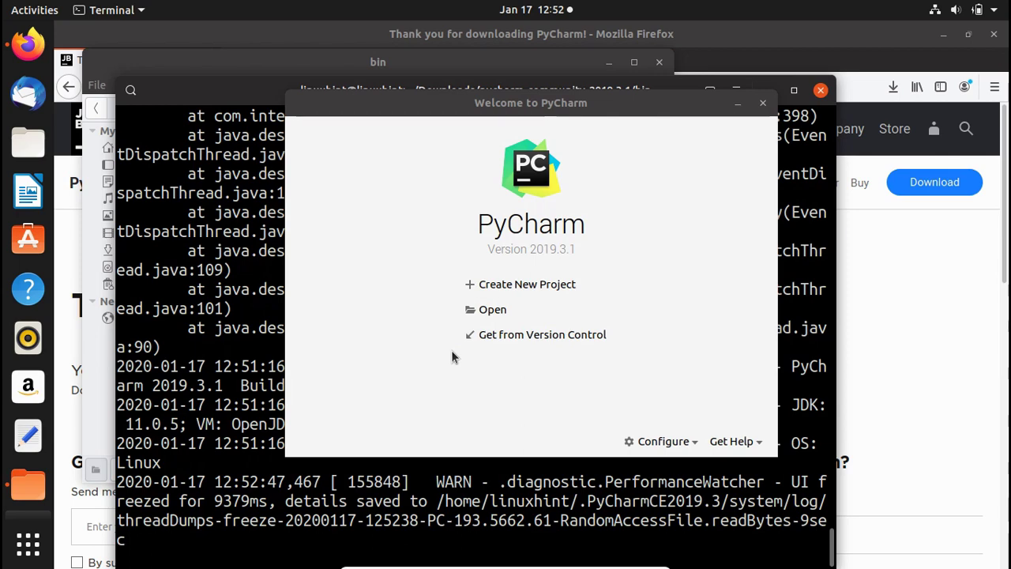
Create a new project named hellow in the PycharmProjects folder
{"action": "left_click", "coordinate": [534, 290]}
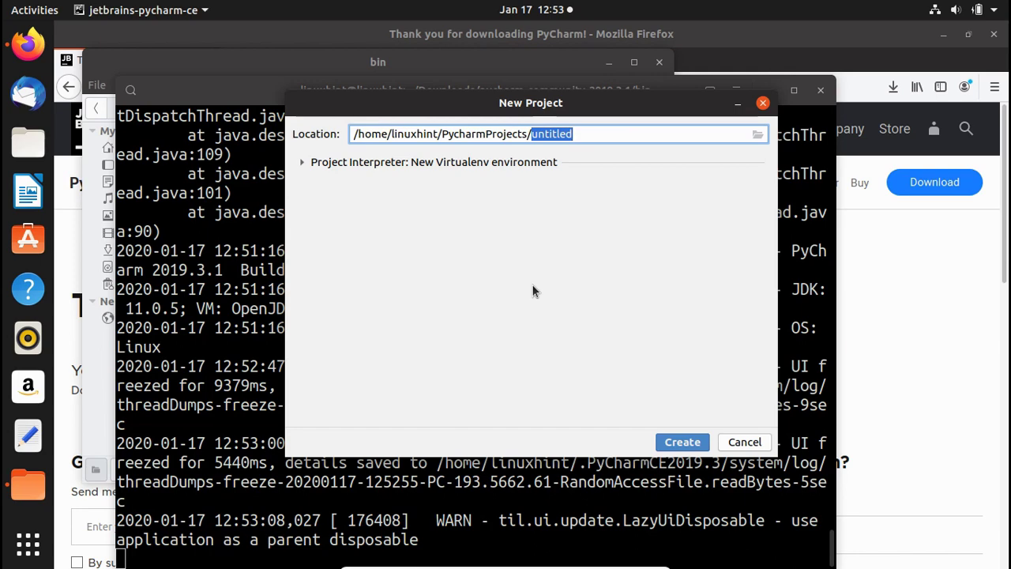
{"action": "type", "text": "hellow"}
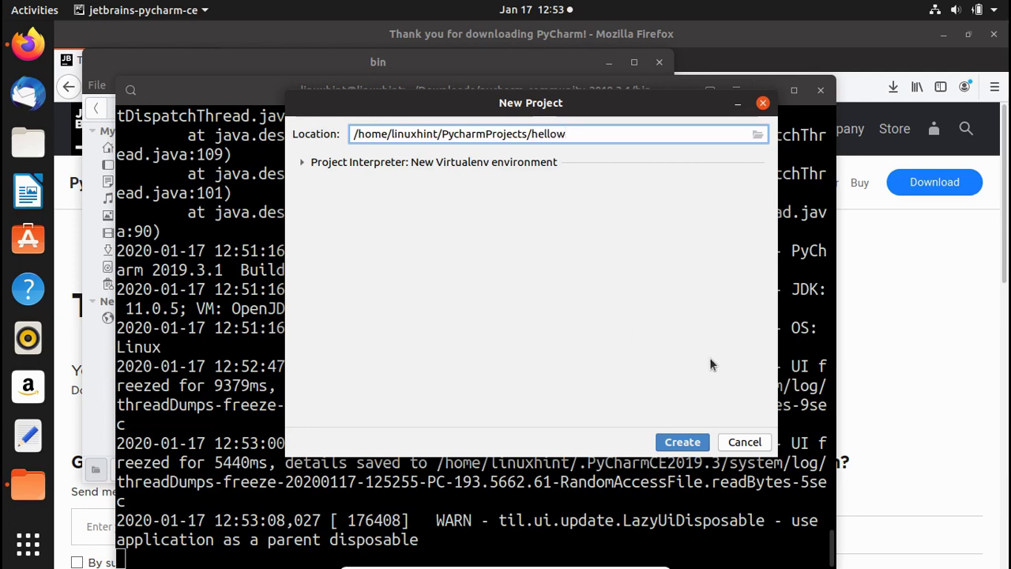
{"action": "left_click", "coordinate": [684, 446]}
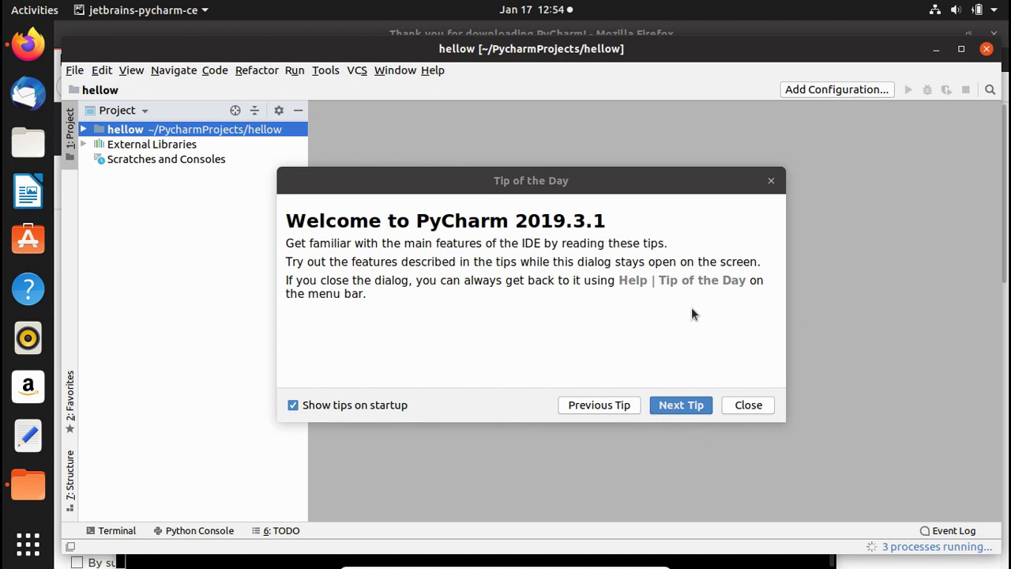
Page through several Tip of the Day entries and close the tips dialog
{"action": "left_click", "coordinate": [683, 407]}
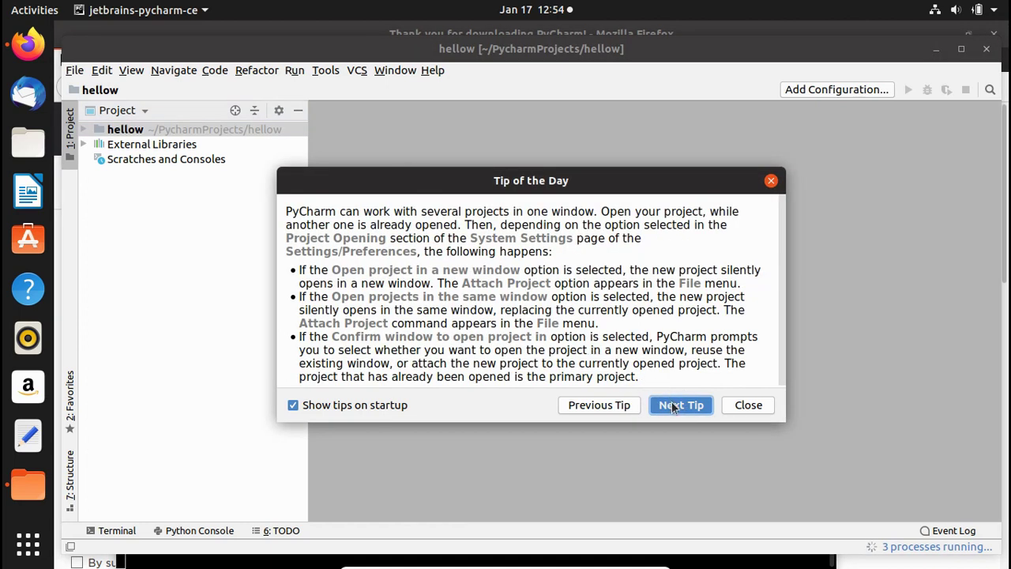
{"action": "left_click", "coordinate": [676, 405]}
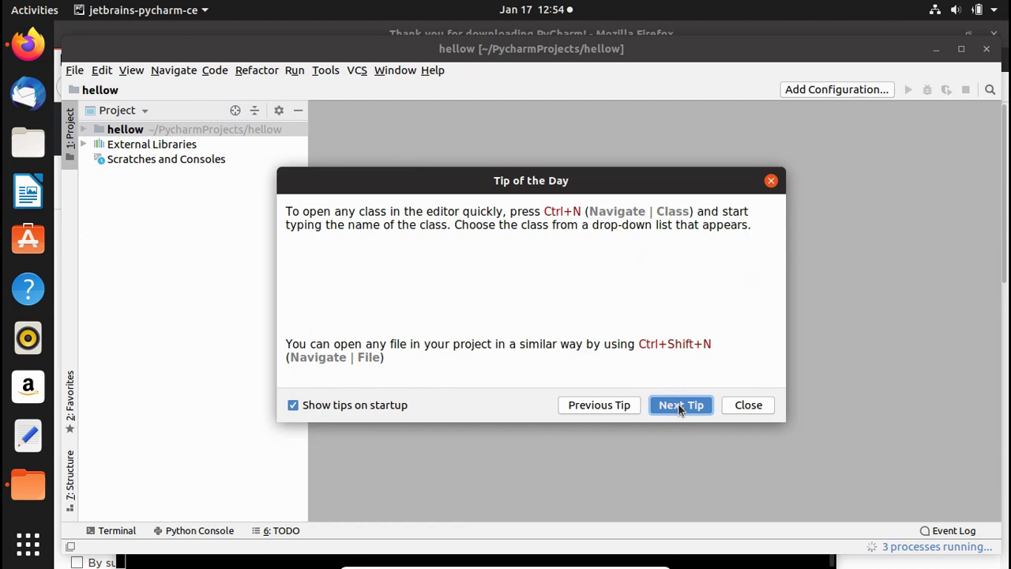
{"action": "double_click", "coordinate": [678, 405]}
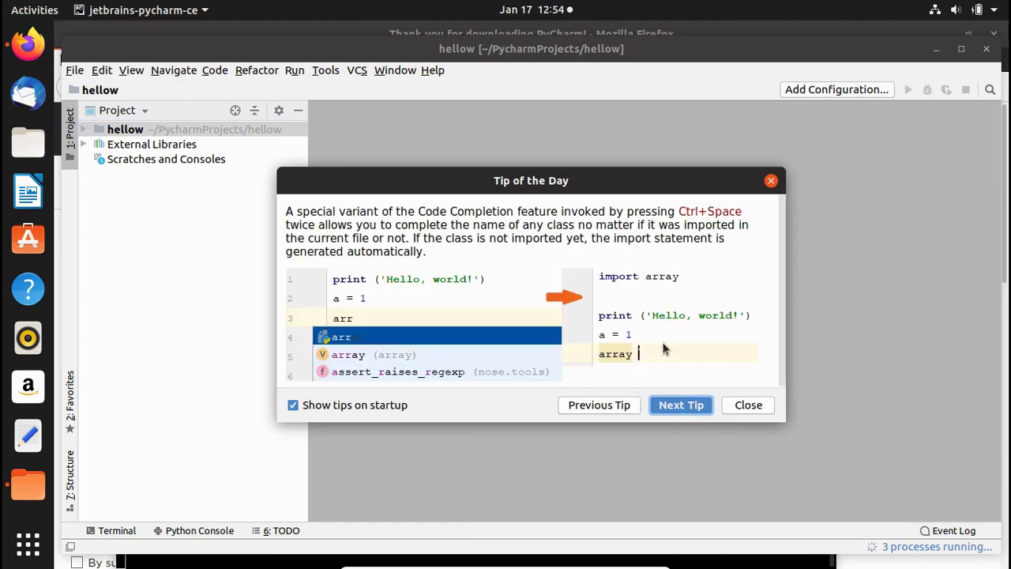
{"action": "left_click", "coordinate": [676, 407]}
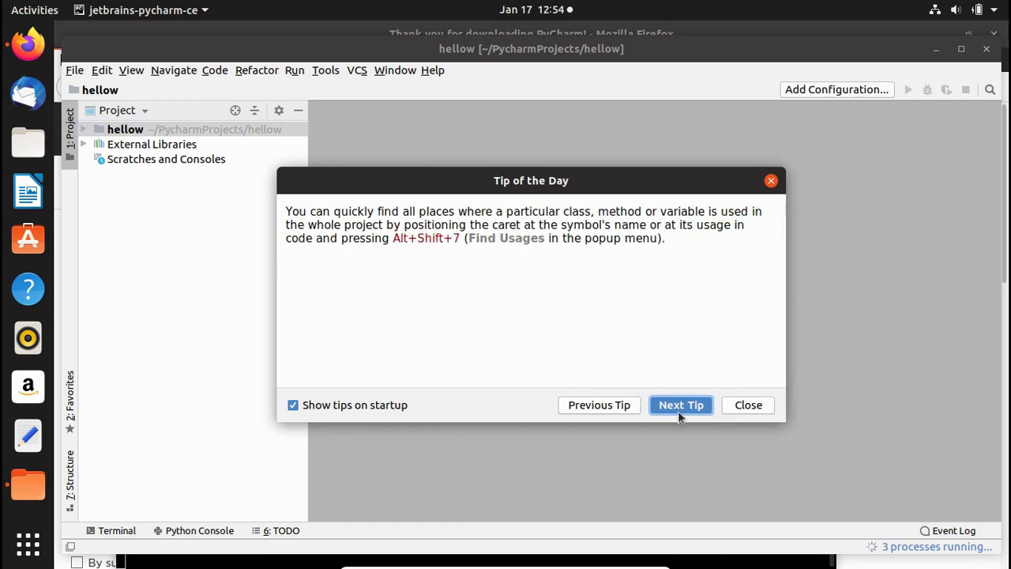
{"action": "left_click", "coordinate": [709, 407]}
{"action": "left_click", "coordinate": [731, 408]}
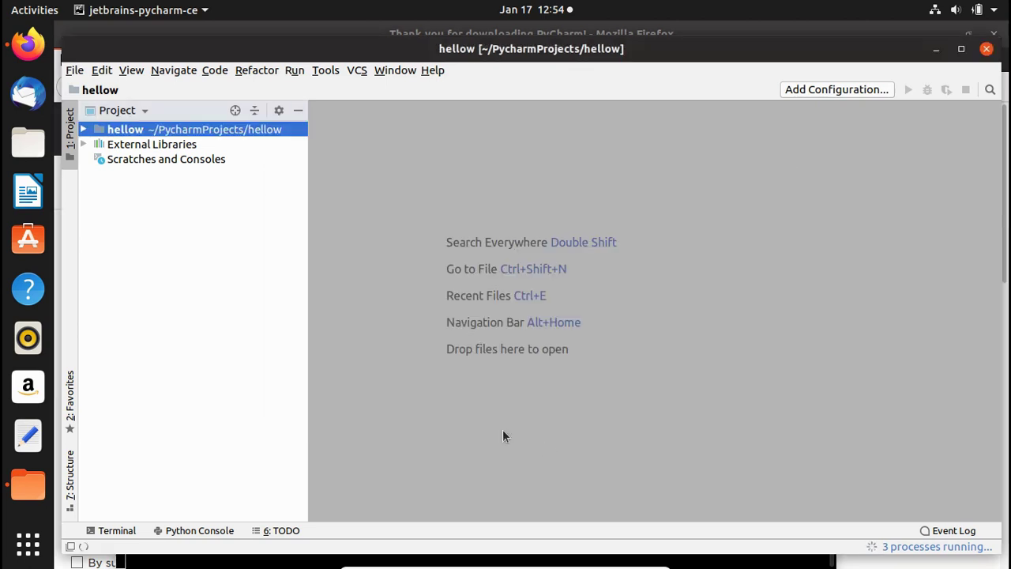
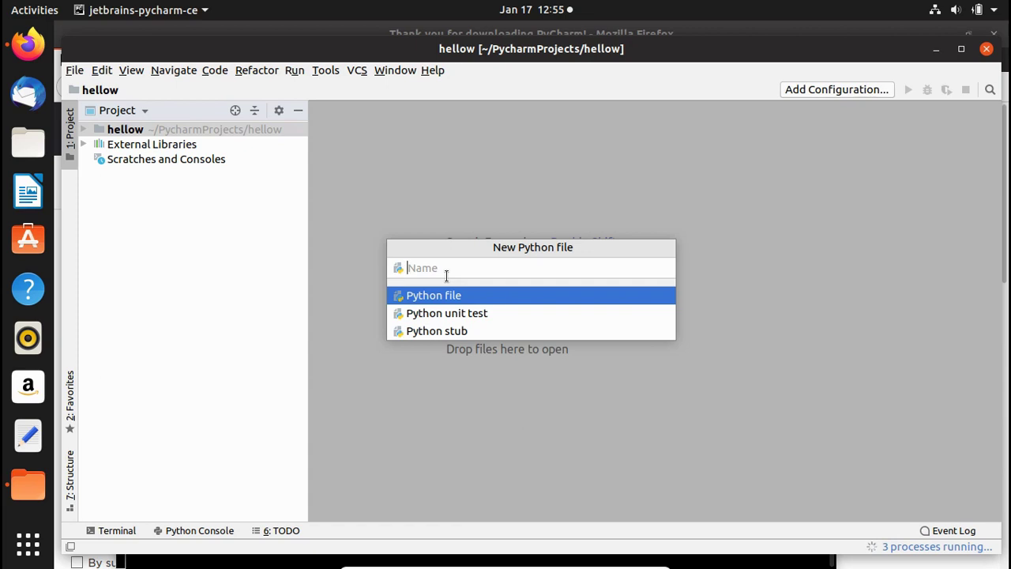
Create a Python file named firstProgram in the hellow project and write print("My first program hellow") in it
{"action": "type", "text": "firstProgram"}
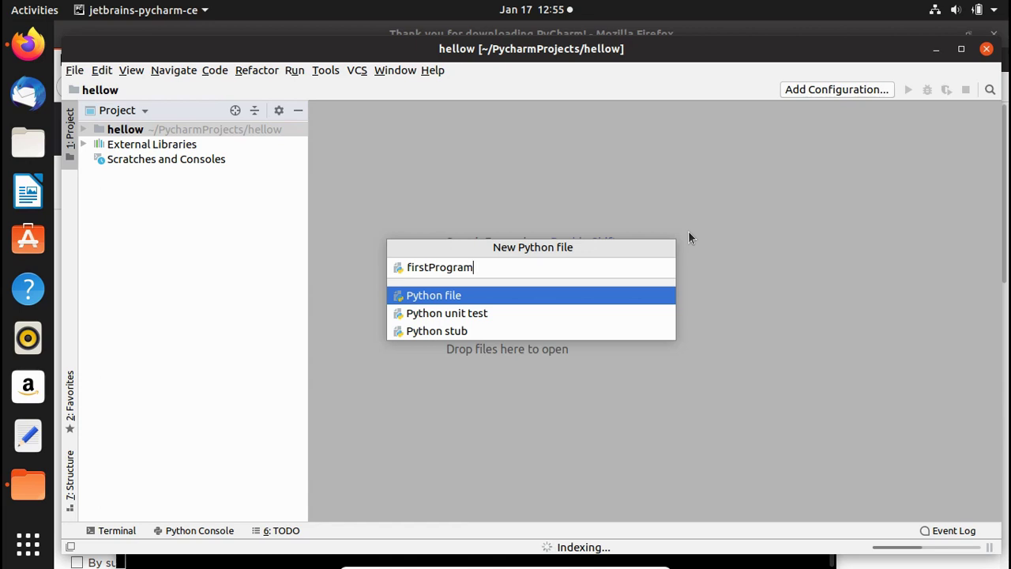
{"action": "key", "text": "Return"}
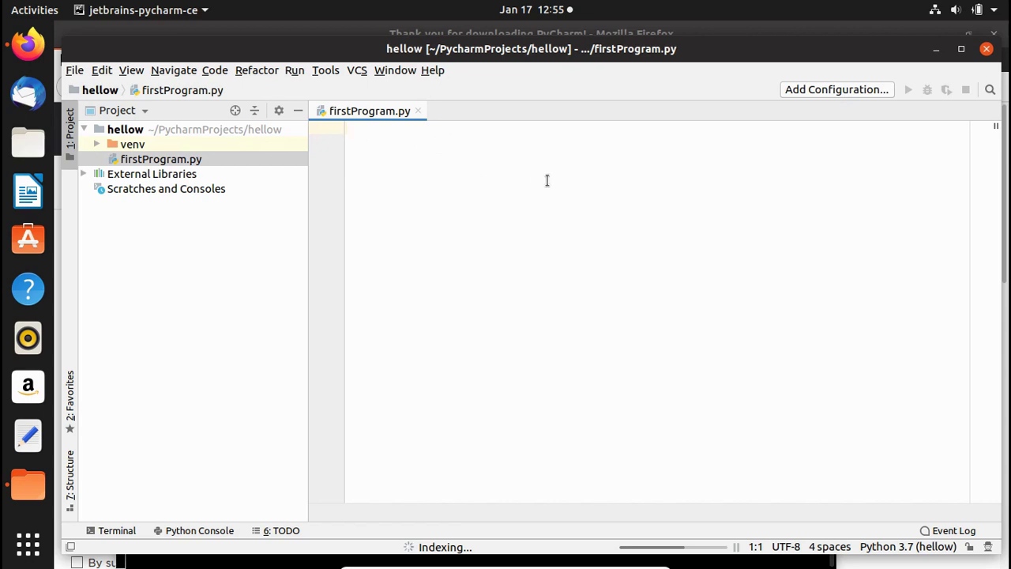
{"action": "type", "text": "rint"}
{"action": "type", "text": "("}
{"action": "type", "text": "\""}
{"action": "type", "text": "My first "}
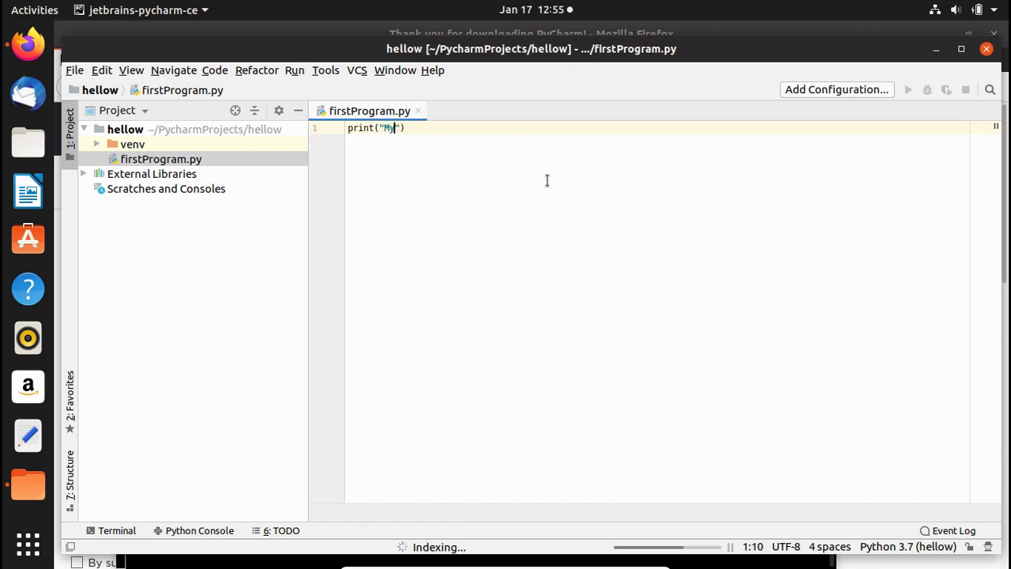
{"action": "type", "text": "program hellow"}
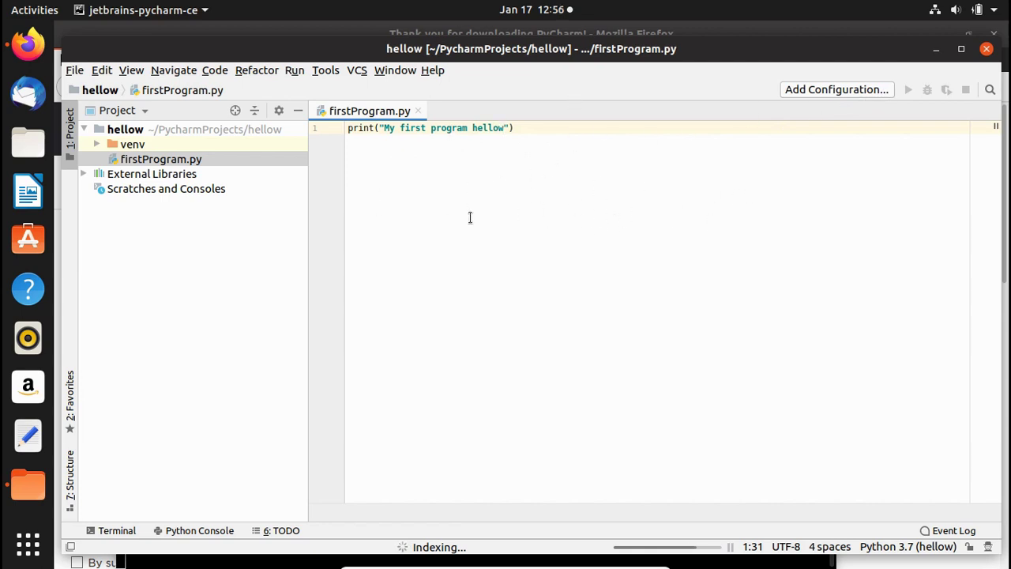
Run firstProgram and highlight its printed line in the run output, then clear the highlight
{"action": "left_click", "coordinate": [582, 185]}
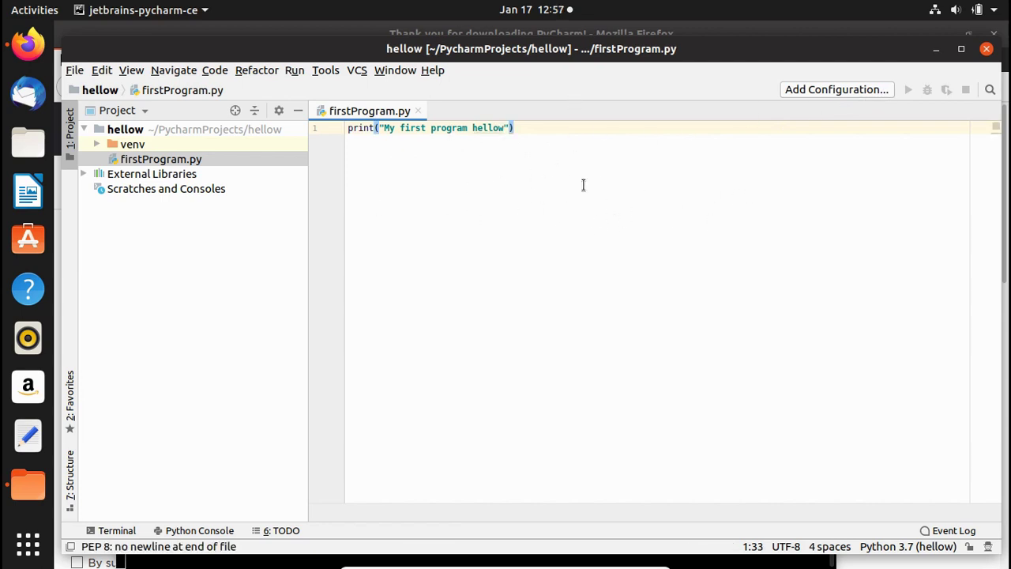
{"action": "right_click", "coordinate": [583, 185]}
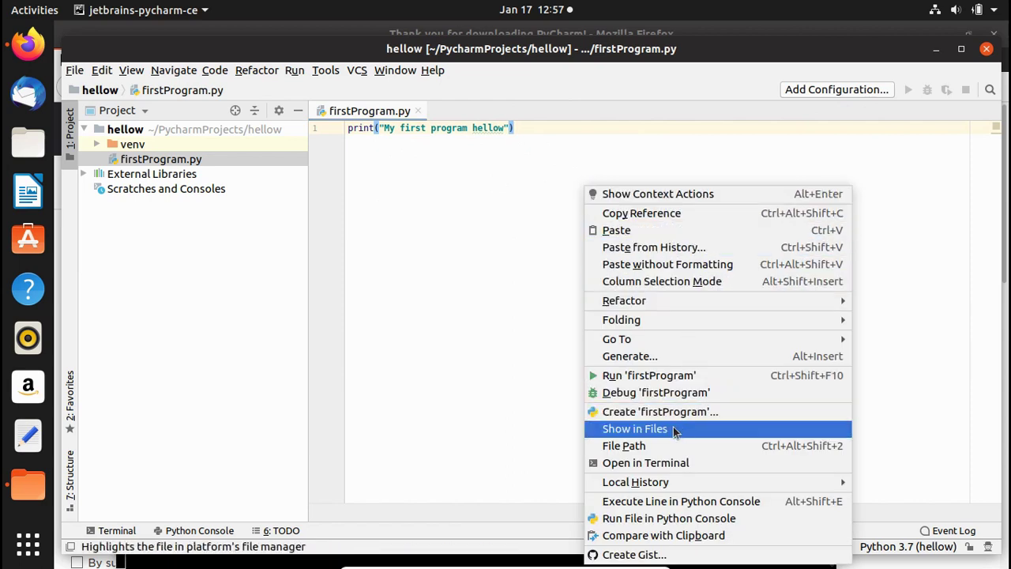
{"action": "left_click", "coordinate": [645, 376]}
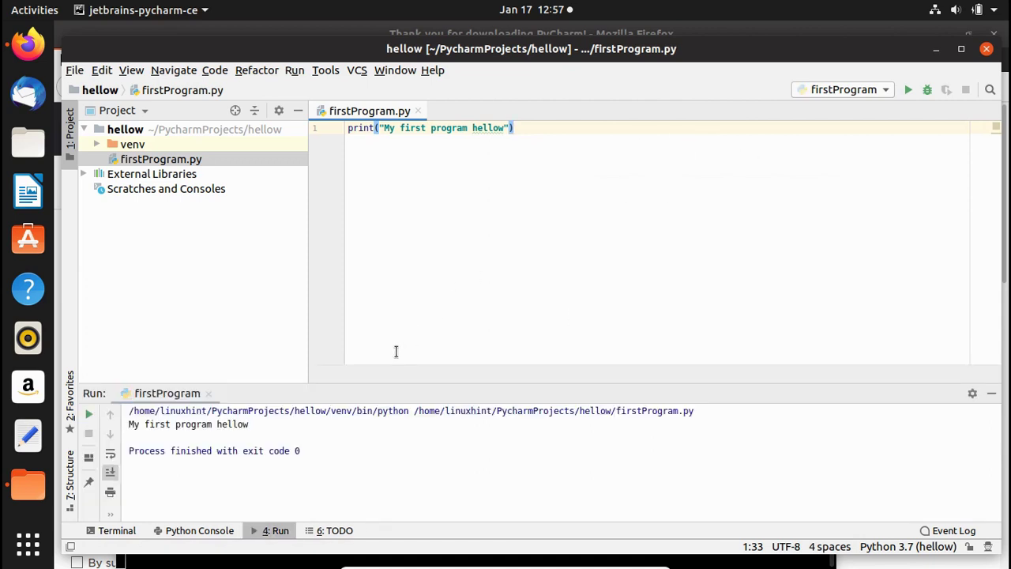
{"action": "left_click_drag", "start_coordinate": [265, 425], "coordinate": [116, 425]}
{"action": "left_click", "coordinate": [522, 282]}
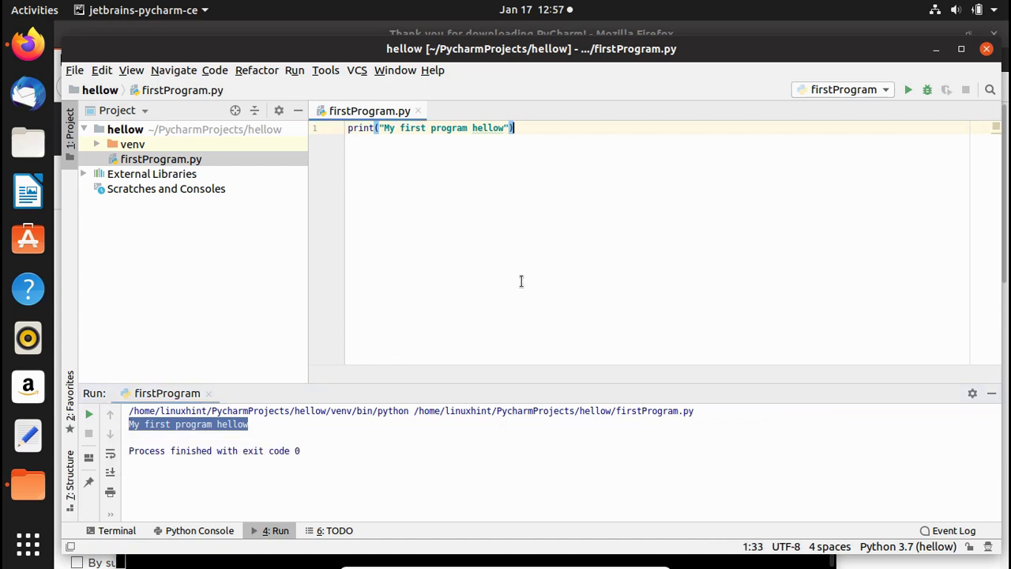
{"action": "left_click", "coordinate": [424, 462]}
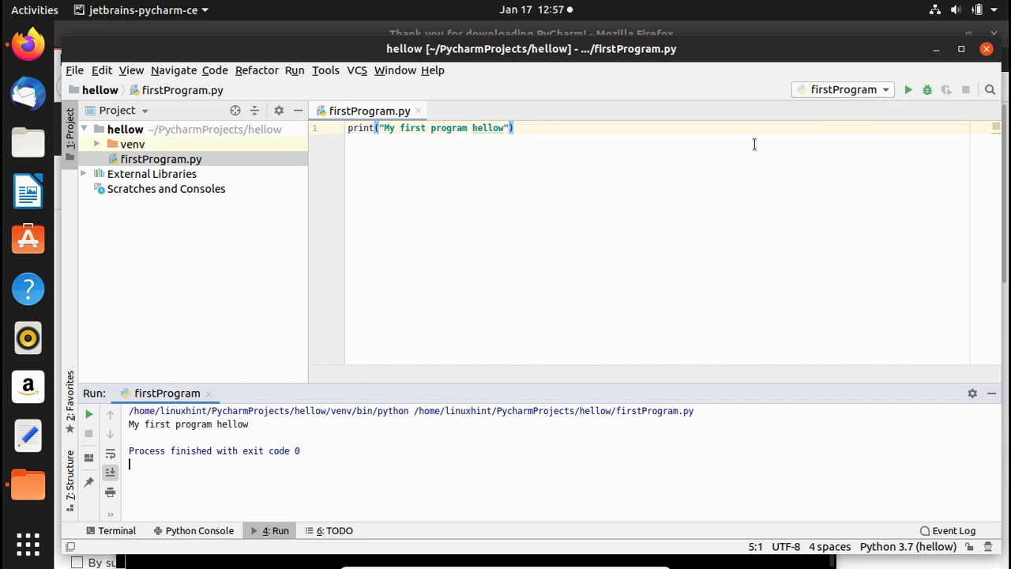
Change the printed string in firstProgram.py to "My first program and i am excited"
{"action": "left_click", "coordinate": [519, 128]}
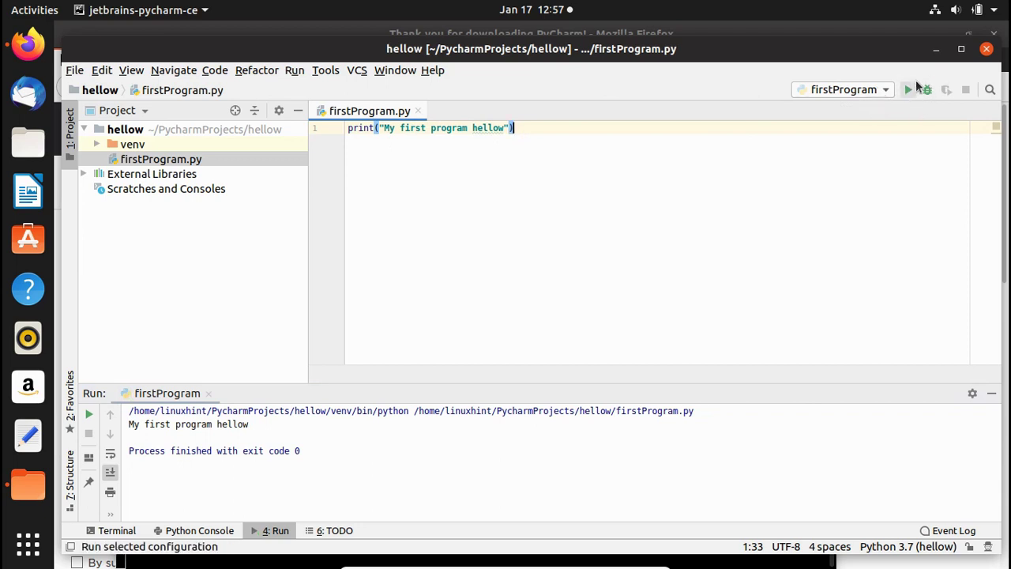
{"action": "left_click", "coordinate": [503, 128]}
{"action": "key", "text": "BackSpace"}
{"action": "key", "text": "BackSpace"}
{"action": "key", "text": "BackSpace"}
{"action": "key", "text": "BackSpace"}
{"action": "key", "text": "BackSpace"}
{"action": "key", "text": "BackSpace"}
{"action": "key", "text": "BackSpace"}
{"action": "key", "text": "BackSpace"}
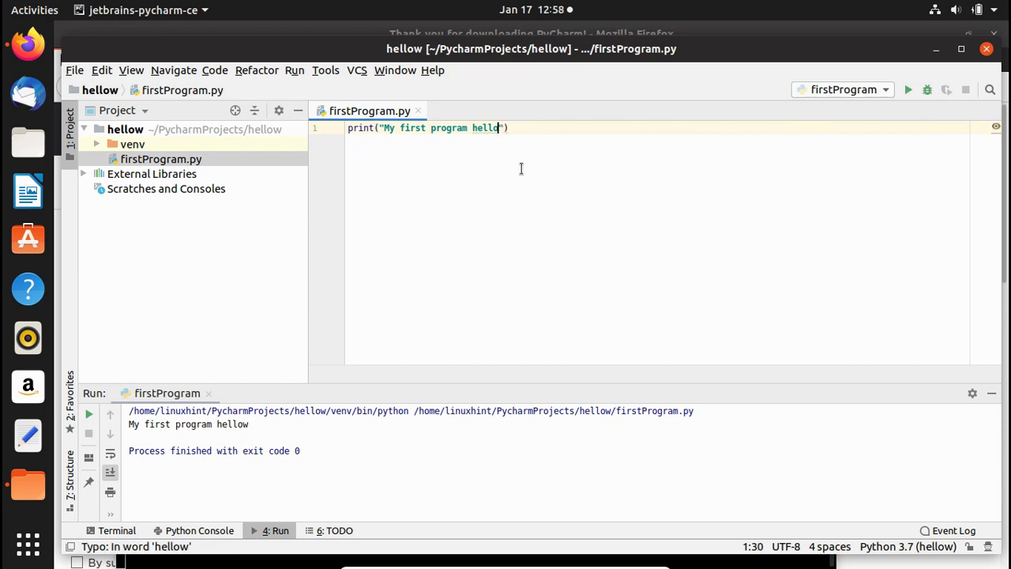
{"action": "type", "text": "m and i am excited"}
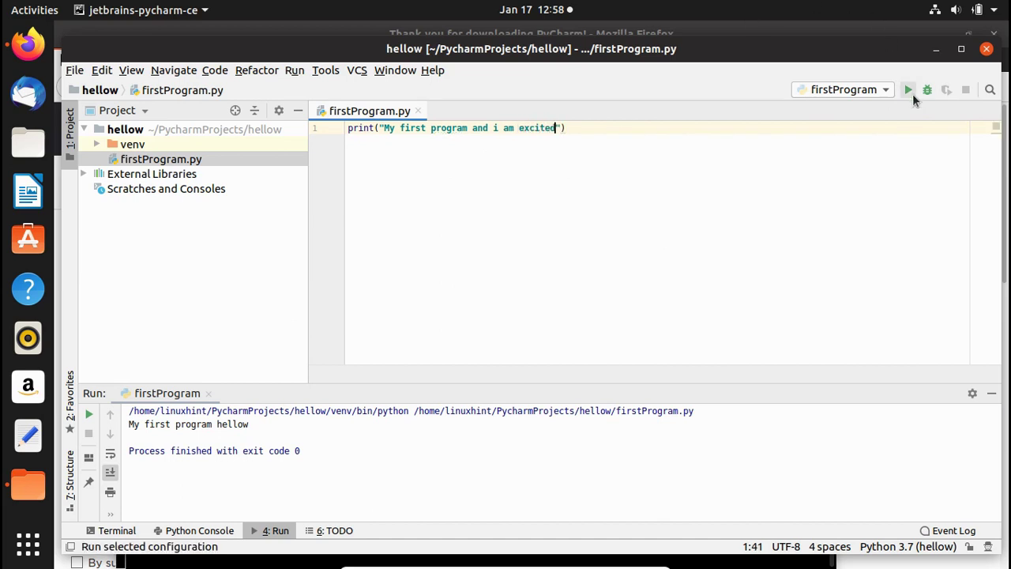
Run the edited firstProgram, highlight its printed line in the run output, and return to the code editor
{"action": "left_click", "coordinate": [908, 90]}
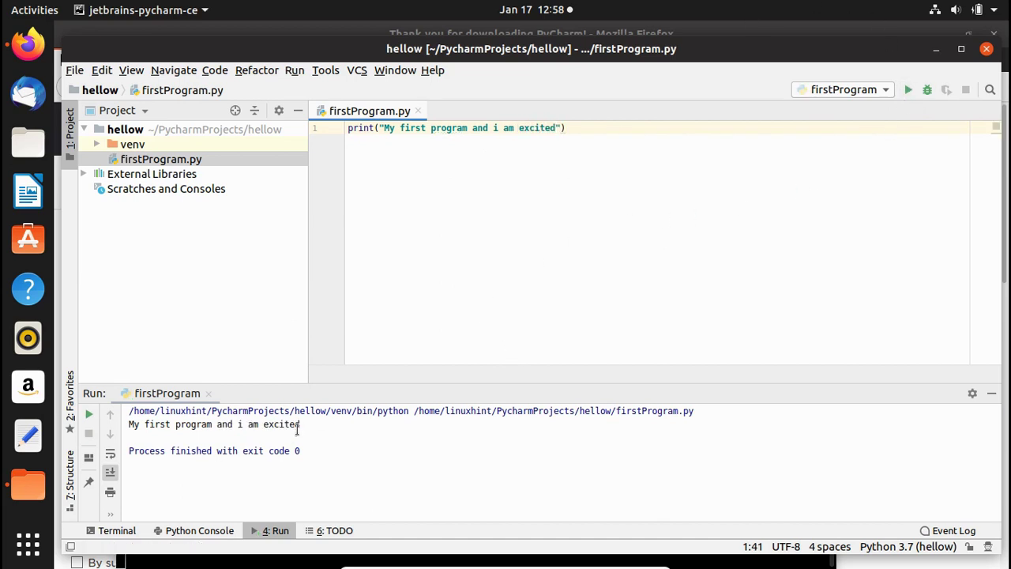
{"action": "left_click_drag", "start_coordinate": [313, 425], "coordinate": [129, 425]}
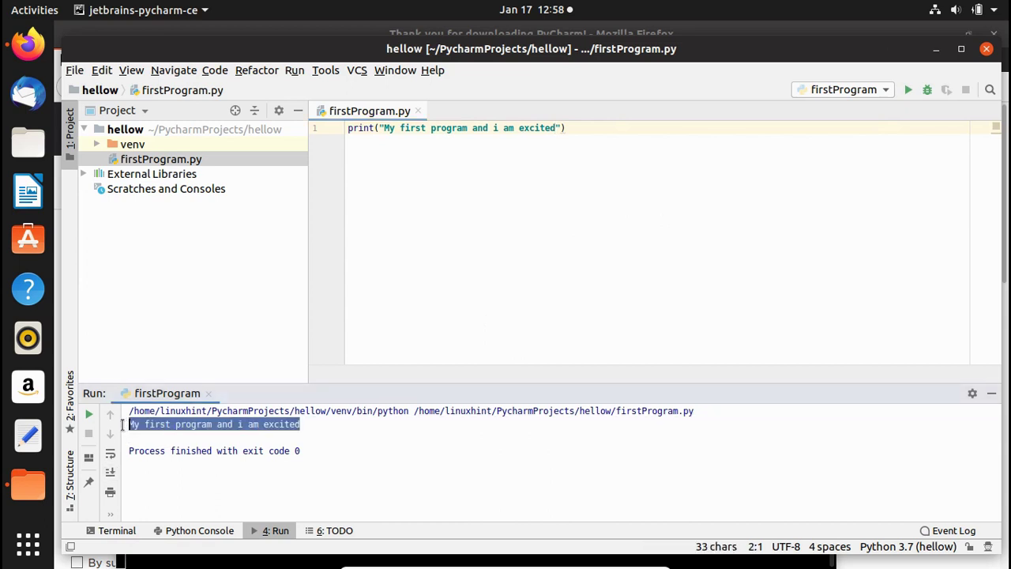
{"action": "left_click", "coordinate": [554, 159]}
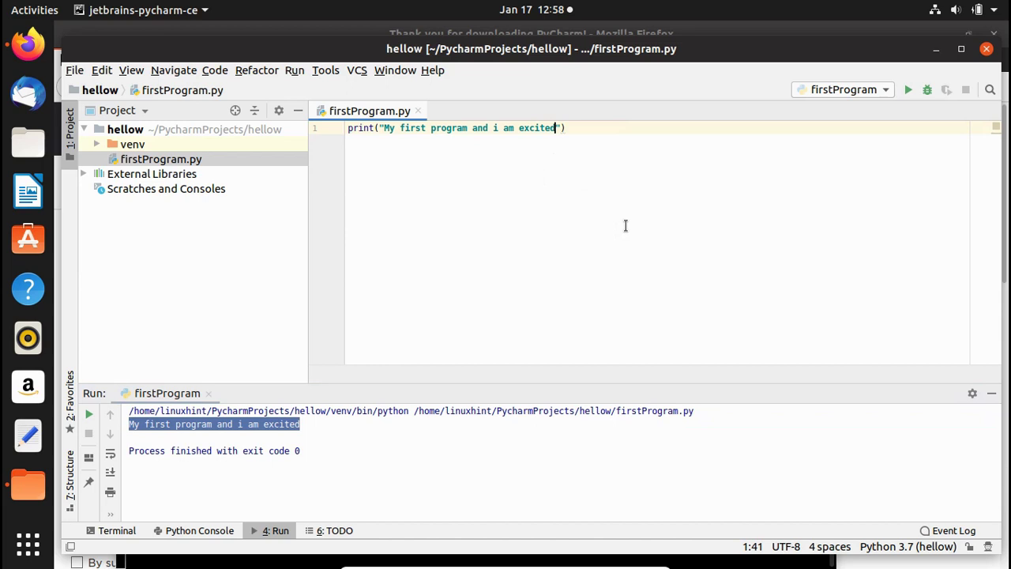
Close the hellow project window and confirm exiting the IDE
{"action": "left_click", "coordinate": [986, 49]}
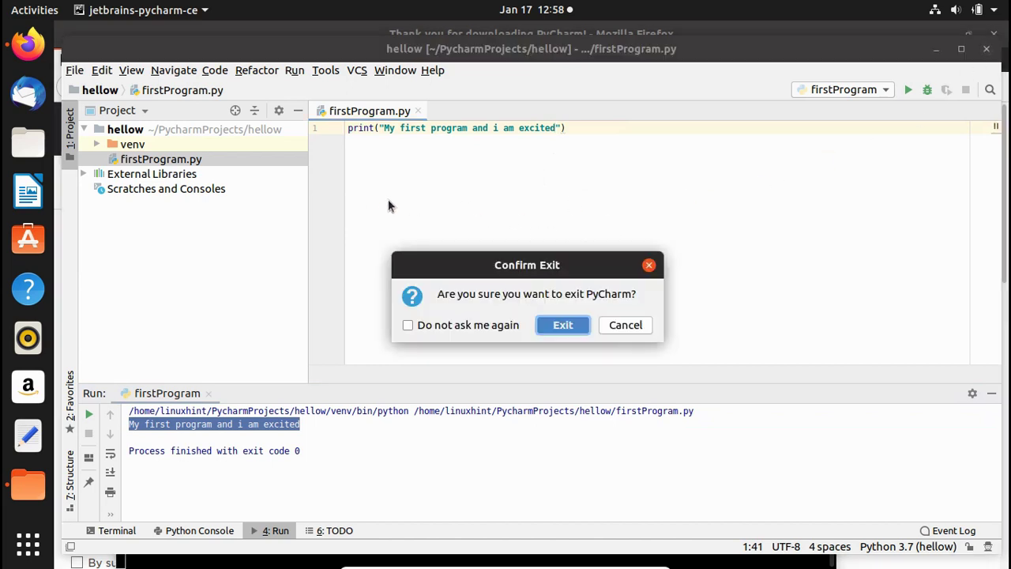
{"action": "left_click", "coordinate": [565, 324]}
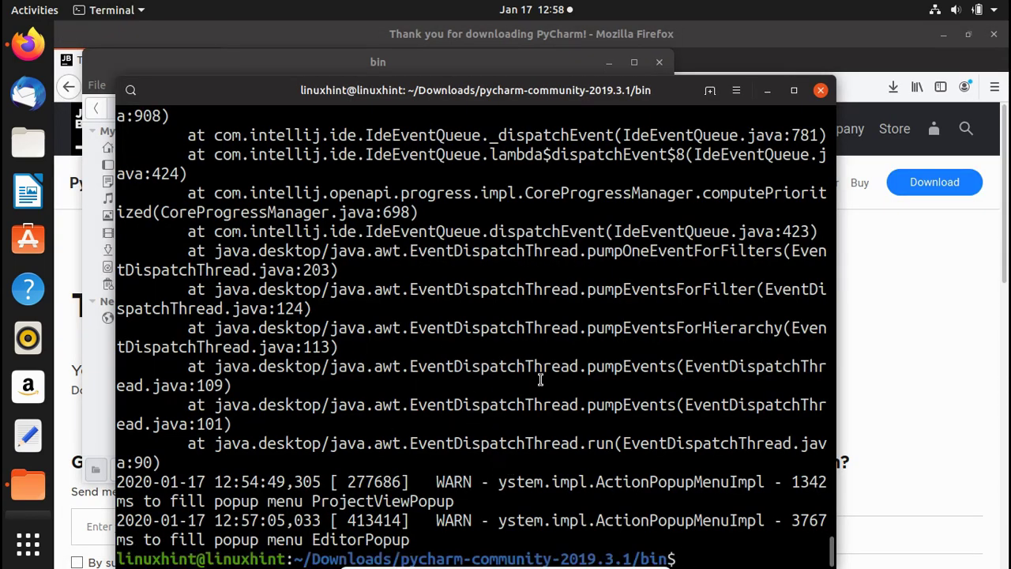
Review the terminal's log output back to the ./pycharm.sh command and clear the terminal
{"action": "scroll", "coordinate": [541, 379], "scroll_direction": "up", "scroll_amount": 9}
{"action": "scroll", "coordinate": [541, 377], "scroll_direction": "down", "scroll_amount": 9}
{"action": "scroll", "coordinate": [541, 375], "scroll_direction": "up", "scroll_amount": 15}
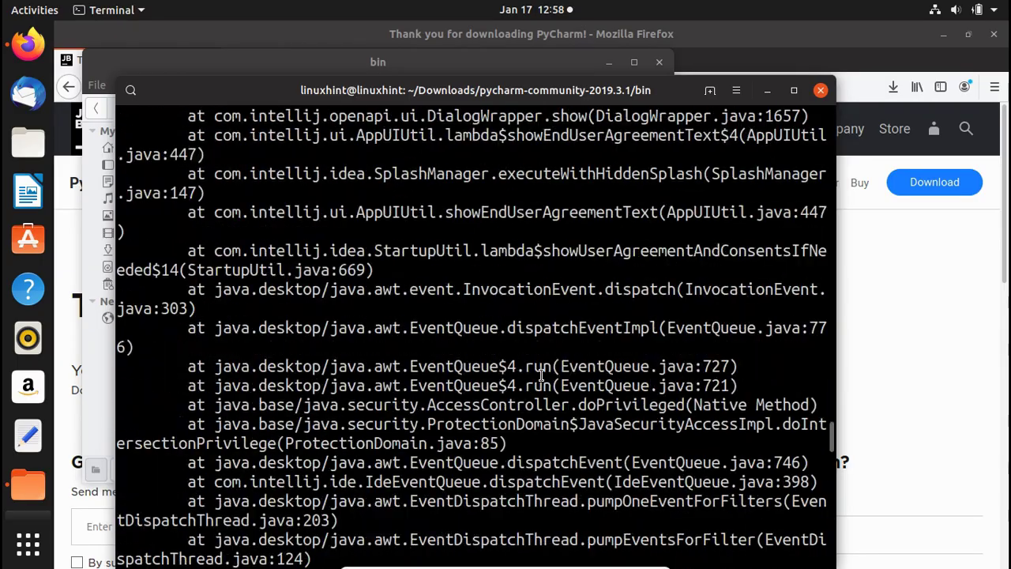
{"action": "scroll", "coordinate": [542, 375], "scroll_direction": "up", "scroll_amount": 15}
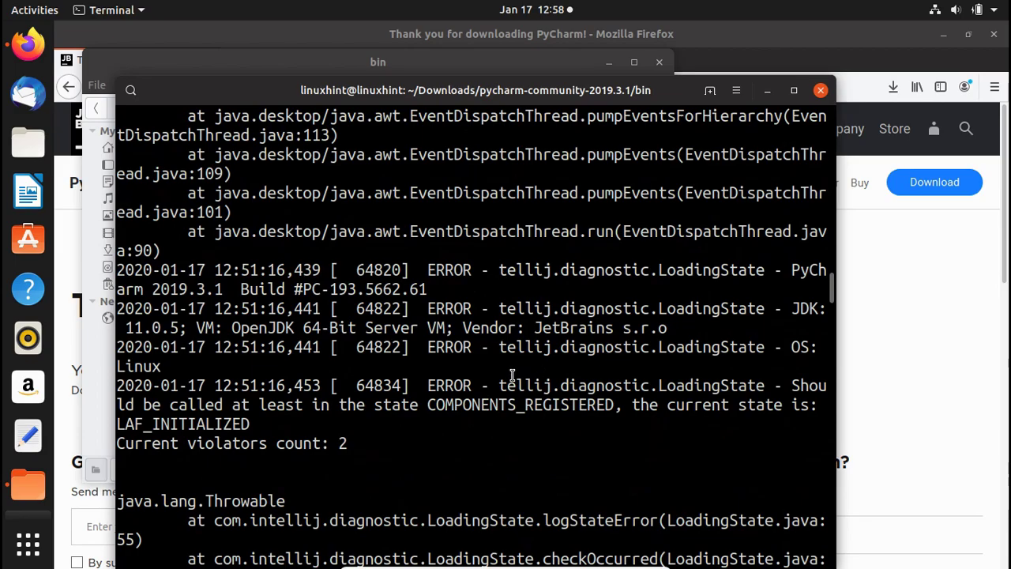
{"action": "scroll", "coordinate": [438, 361], "scroll_direction": "down", "scroll_amount": 20}
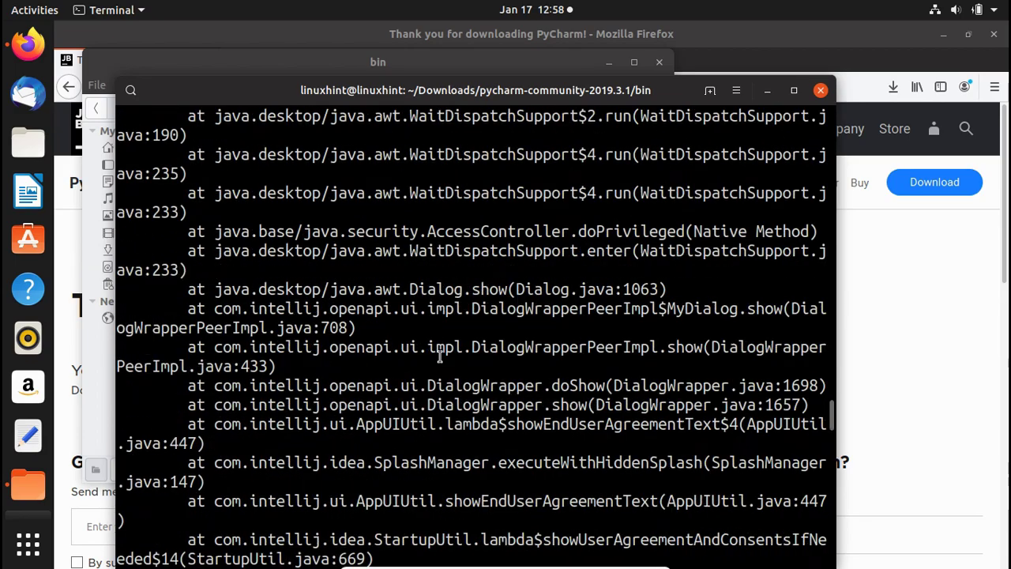
{"action": "scroll", "coordinate": [440, 359], "scroll_direction": "down", "scroll_amount": 5}
{"action": "scroll", "coordinate": [447, 360], "scroll_direction": "up", "scroll_amount": 15}
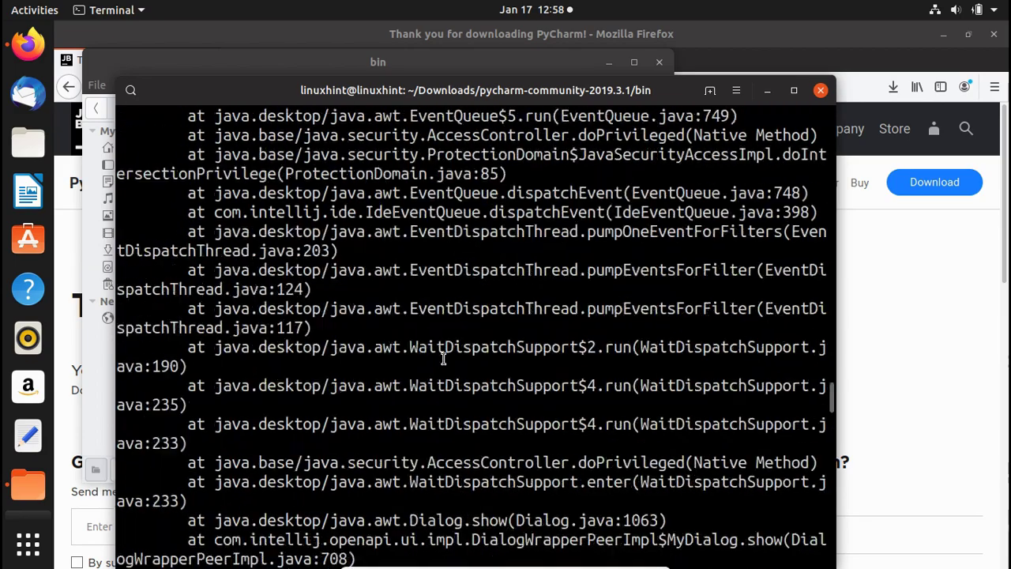
{"action": "scroll", "coordinate": [447, 359], "scroll_direction": "up", "scroll_amount": 20}
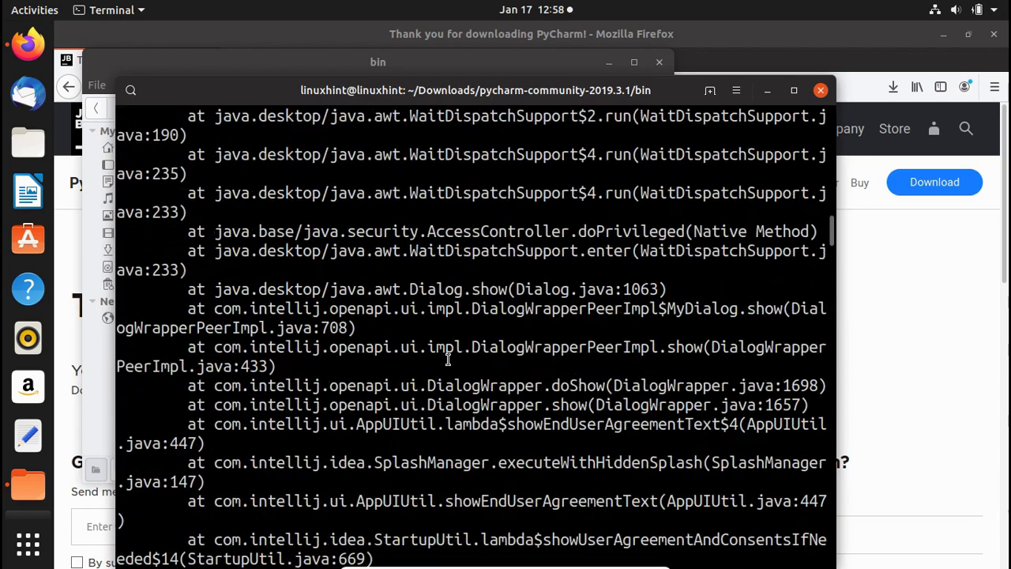
{"action": "scroll", "coordinate": [448, 363], "scroll_direction": "up", "scroll_amount": 10}
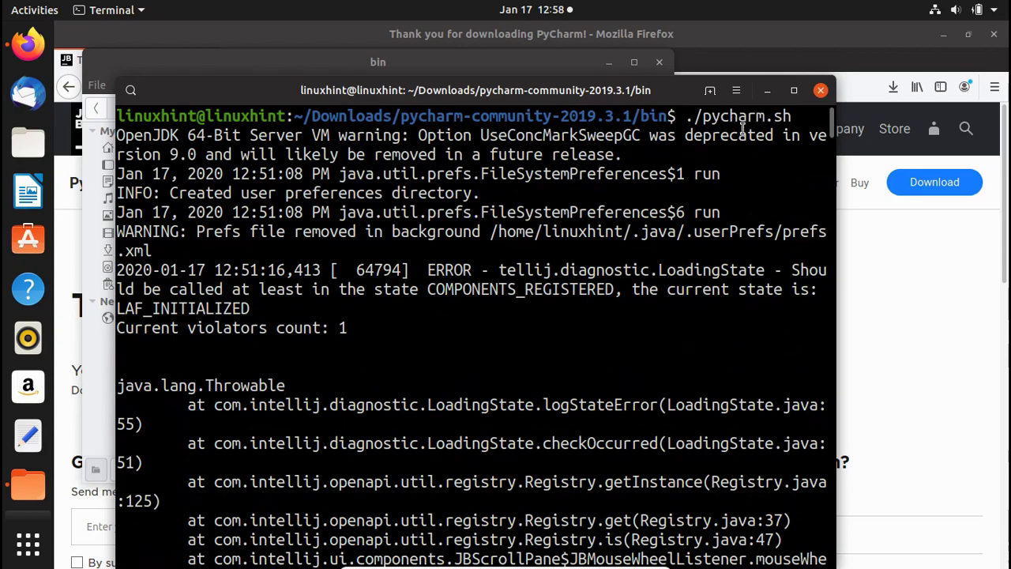
{"action": "scroll", "coordinate": [720, 261], "scroll_direction": "down", "scroll_amount": 5}
{"action": "scroll", "coordinate": [720, 261], "scroll_direction": "down", "scroll_amount": 20}
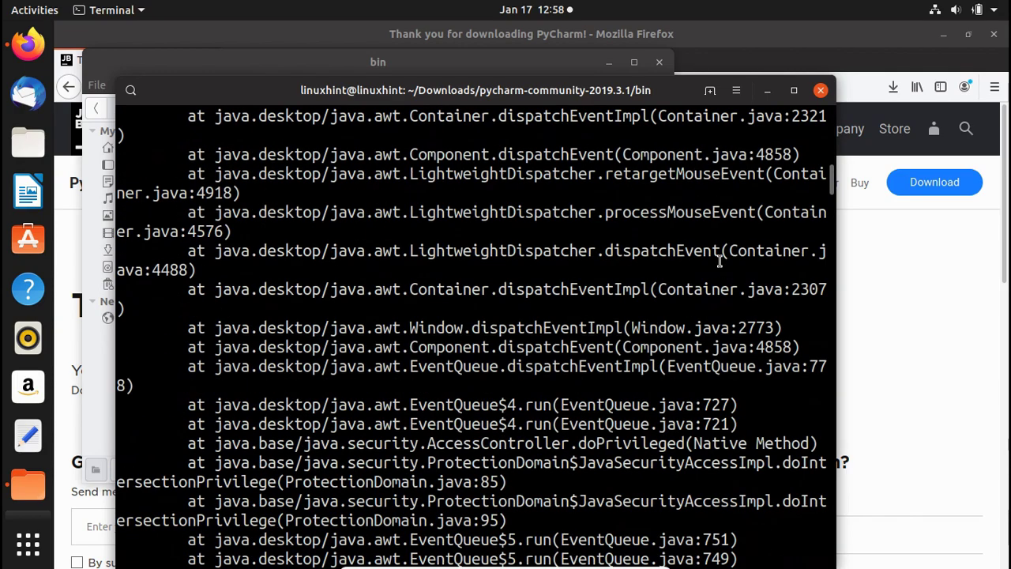
{"action": "scroll", "coordinate": [720, 258], "scroll_direction": "down", "scroll_amount": 10}
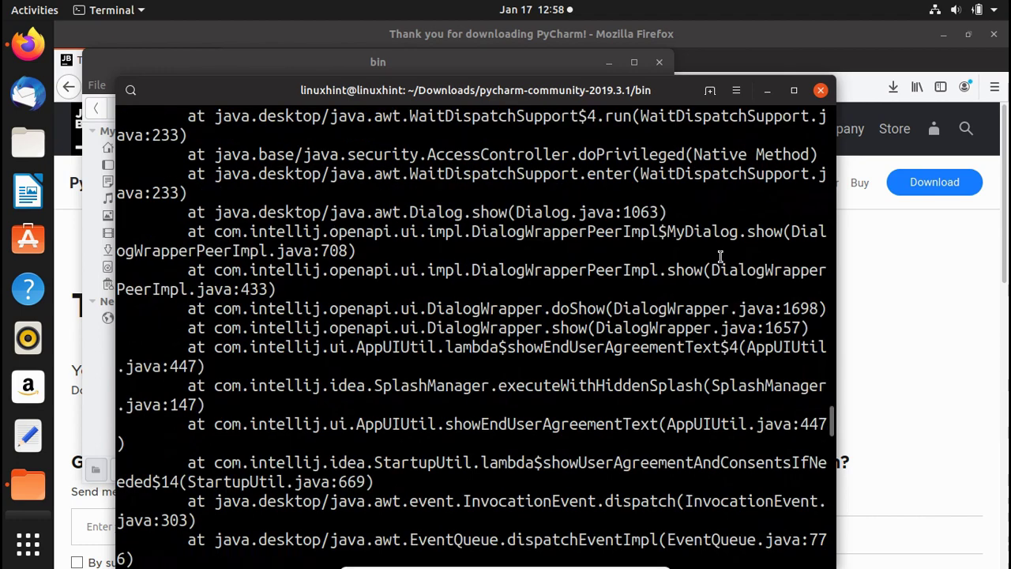
{"action": "type", "text": "clear"}
{"action": "key", "text": "Return"}
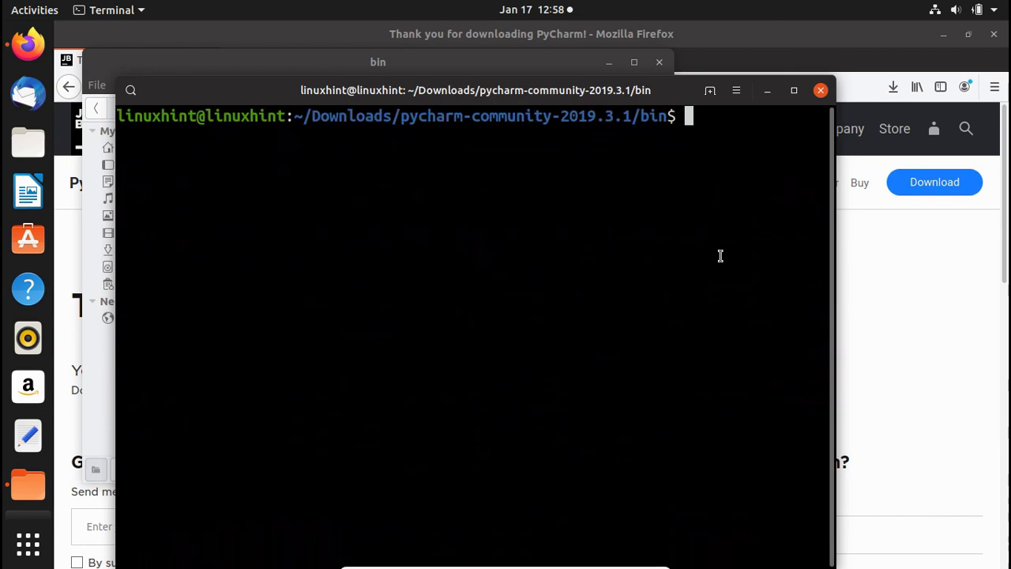
Search the Ubuntu applications for pycharm, clear the search text and return to the terminal
{"action": "left_click", "coordinate": [14, 554]}
{"action": "left_click", "coordinate": [470, 48]}
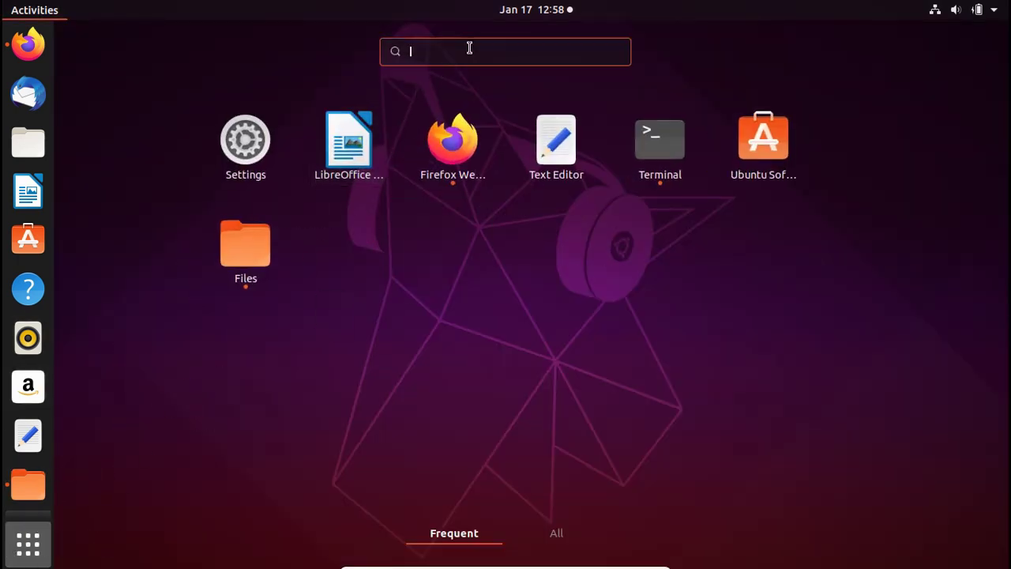
{"action": "type", "text": "pl"}
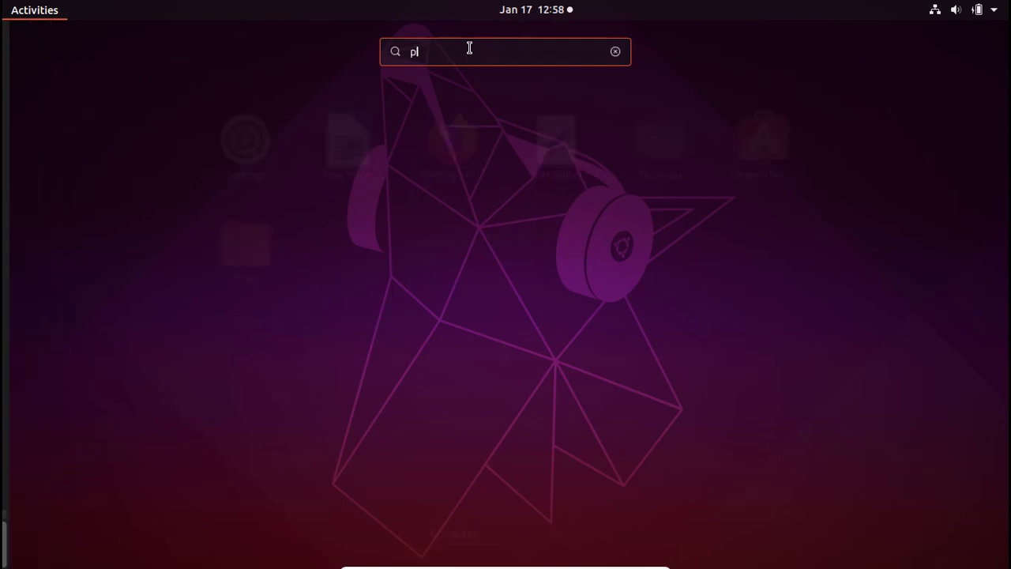
{"action": "type", "text": "ycharm"}
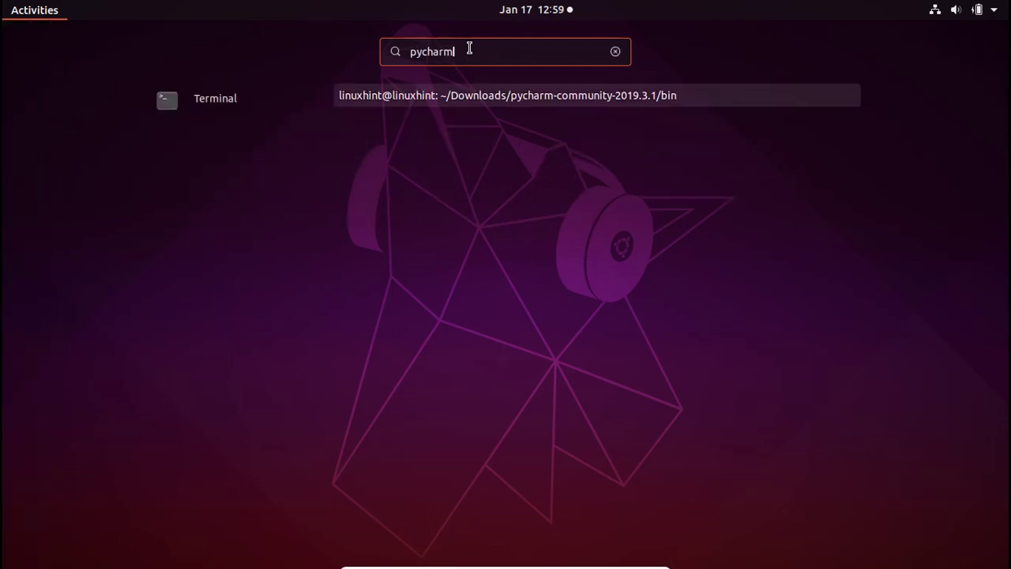
{"action": "key", "text": "BackSpace"}
{"action": "key", "text": "BackSpace"}
{"action": "key", "text": "BackSpace"}
{"action": "key", "text": "BackSpace"}
{"action": "key", "text": "BackSpace"}
{"action": "key", "text": "BackSpace"}
{"action": "key", "text": "BackSpace"}
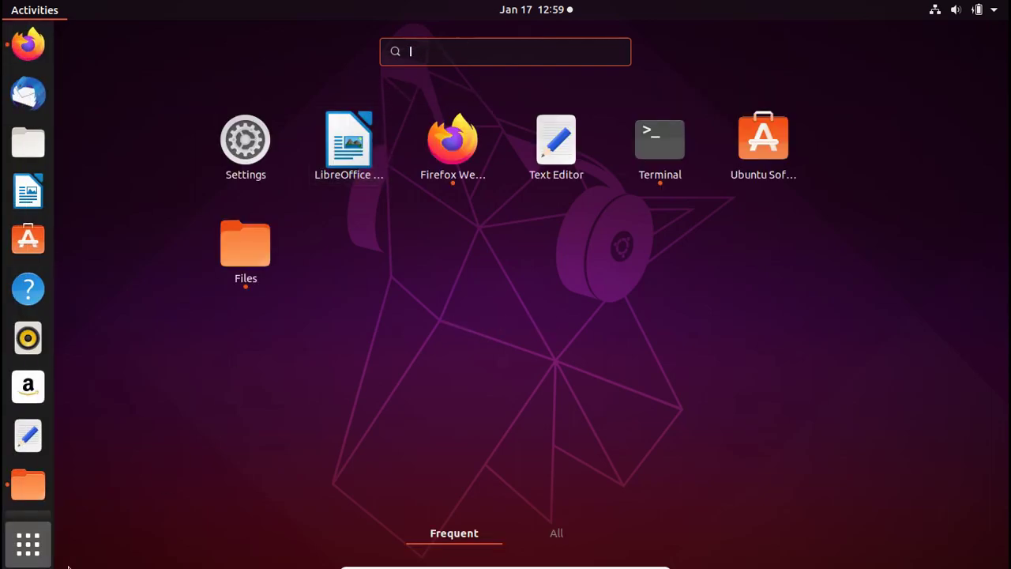
{"action": "left_click", "coordinate": [17, 545]}
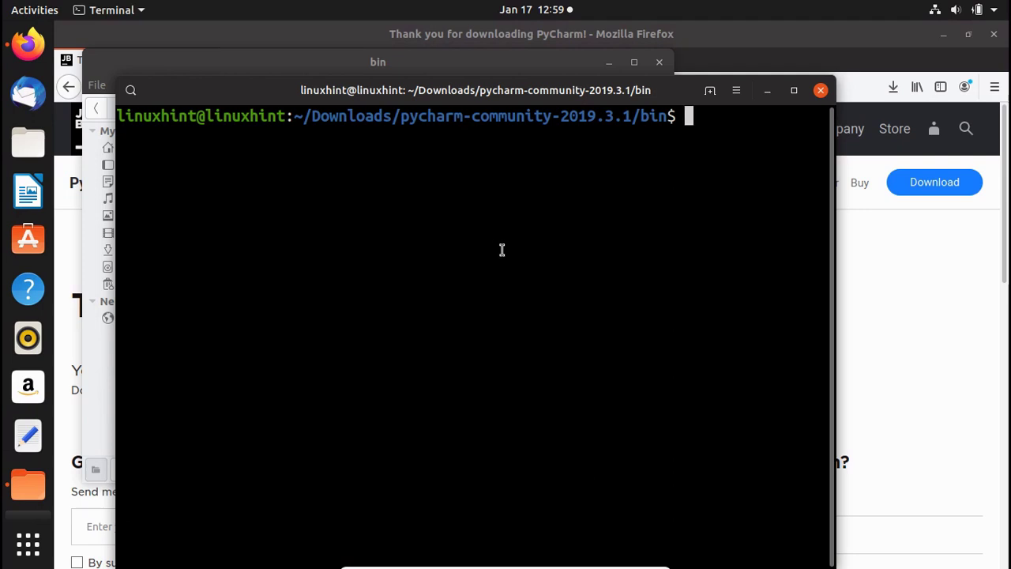
Launch PyCharm by running ./pycharm.sh from the cleared terminal and dismiss the Tip of the Day dialog
{"action": "type", "text": "clear"}
{"action": "key", "text": "Return"}
{"action": "type", "text": "./pycharm.sh"}
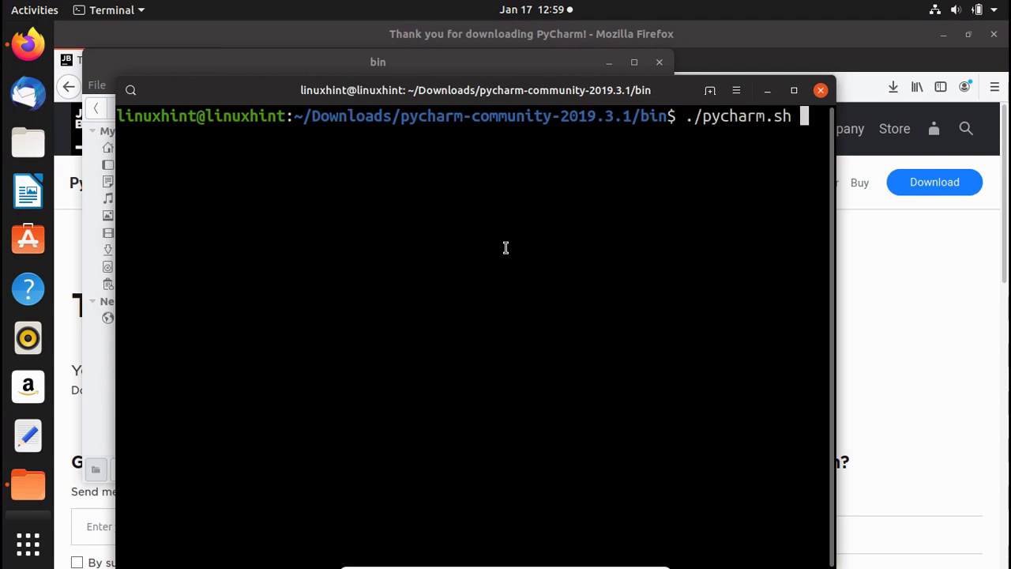
{"action": "key", "text": "Return"}
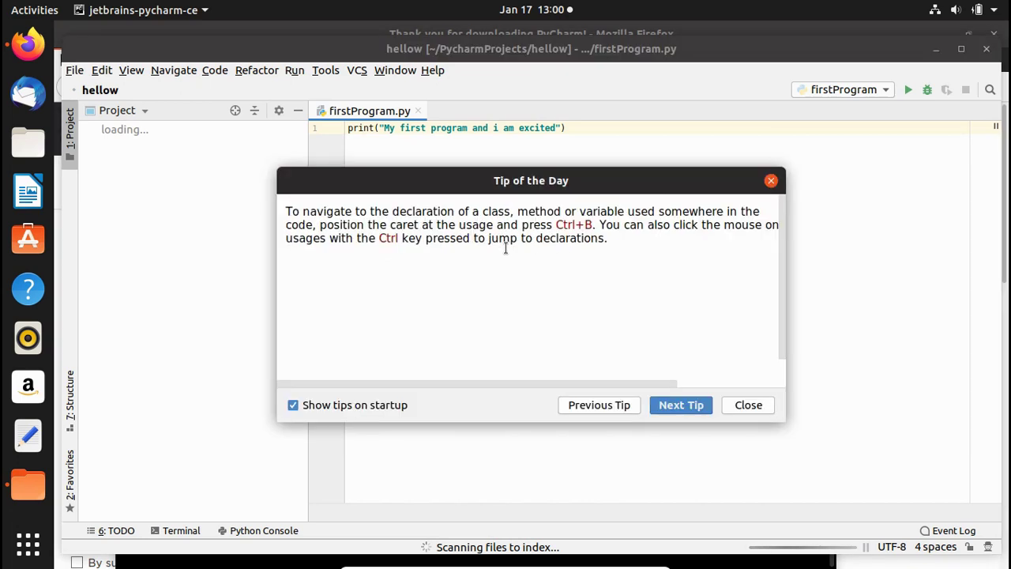
{"action": "left_click", "coordinate": [771, 180]}
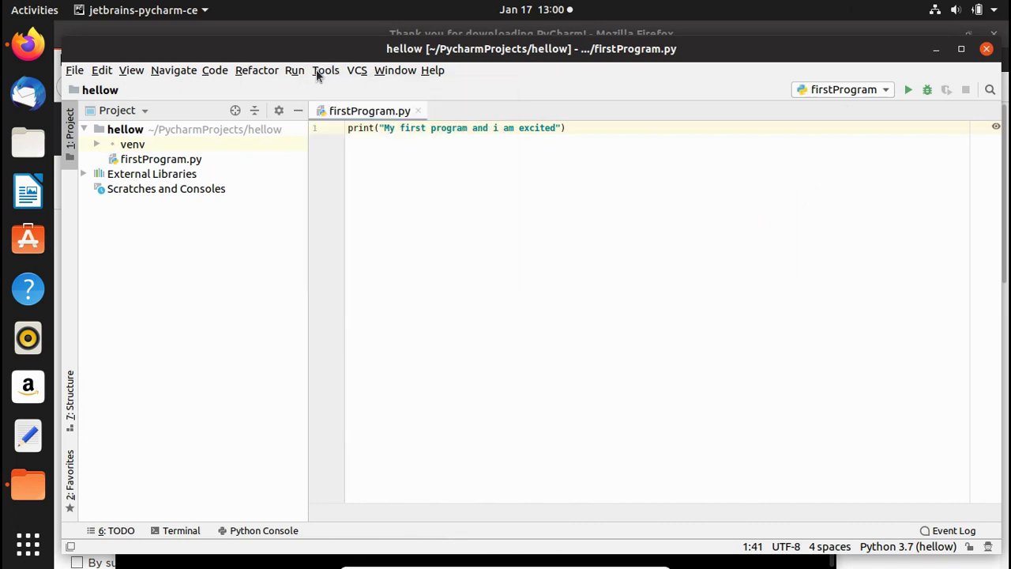
Create a desktop entry for all users and authenticate with the account password
{"action": "left_click", "coordinate": [316, 69]}
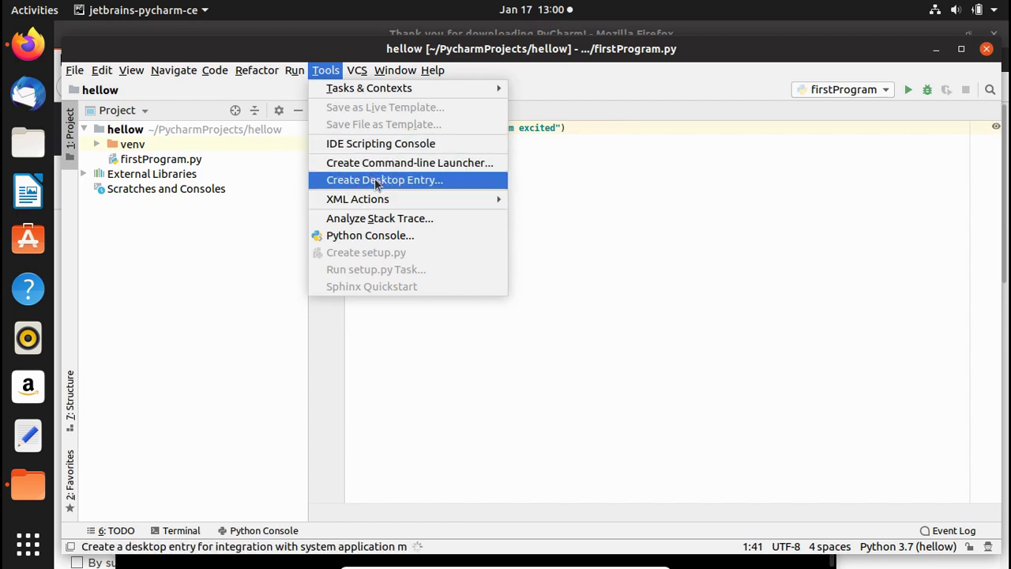
{"action": "left_click", "coordinate": [422, 180]}
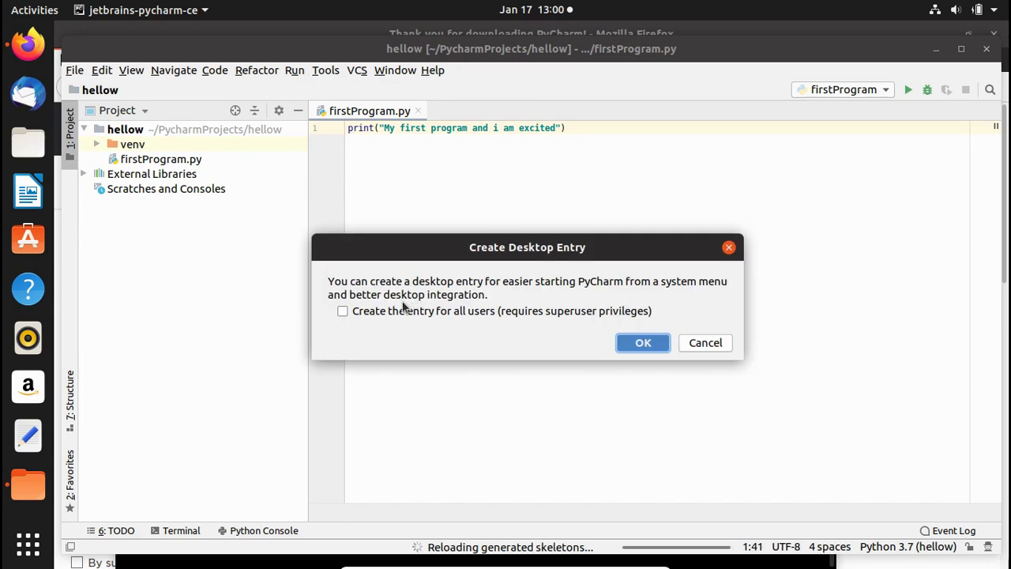
{"action": "left_click", "coordinate": [393, 313]}
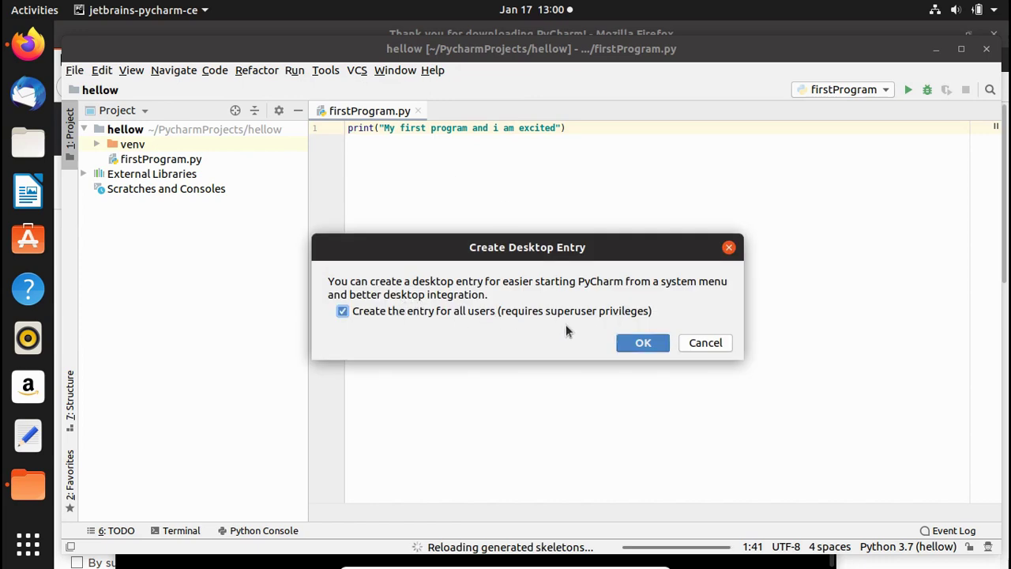
{"action": "left_click", "coordinate": [643, 343]}
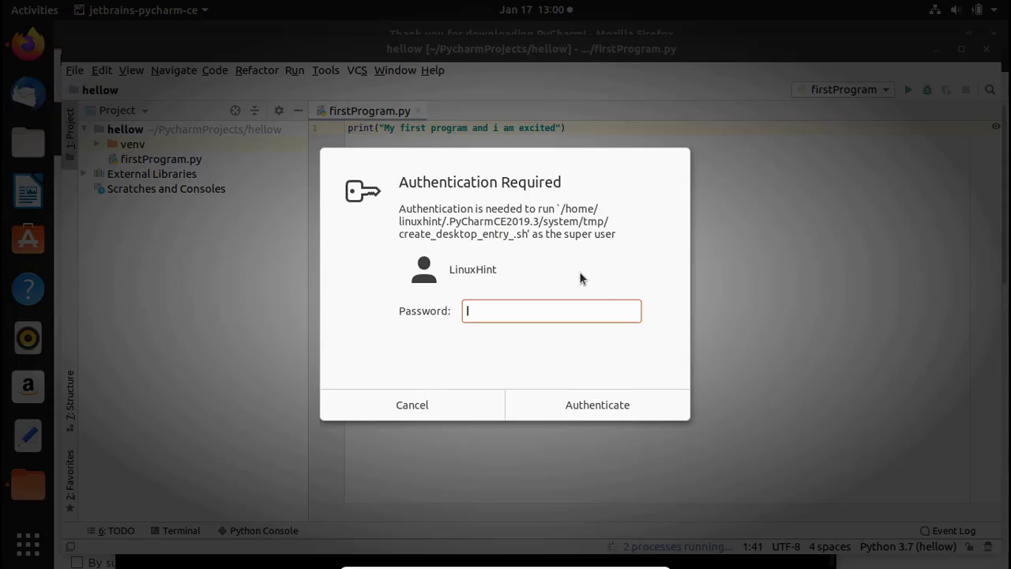
{"action": "type", "text": "*****"}
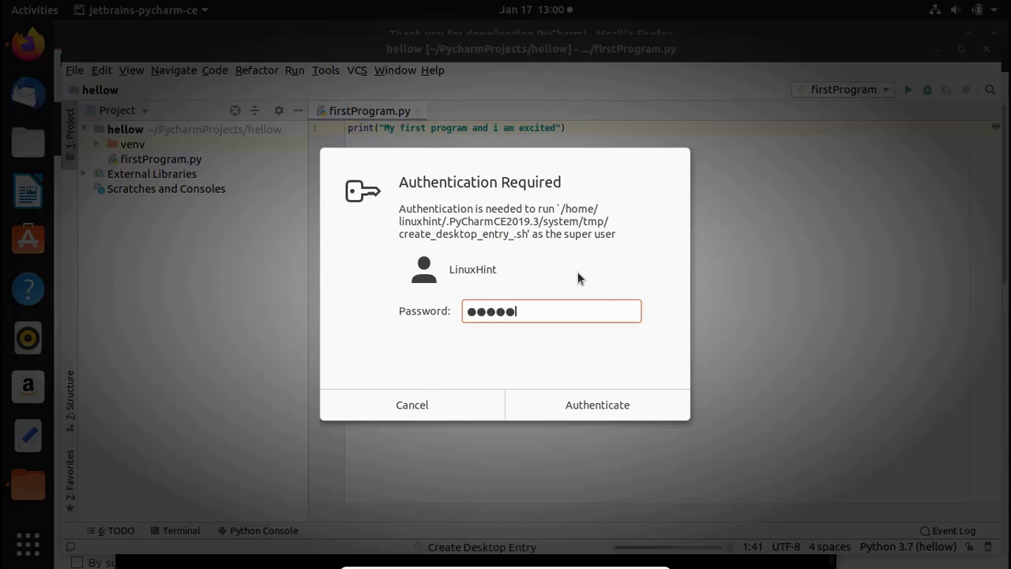
{"action": "key", "text": "Return"}
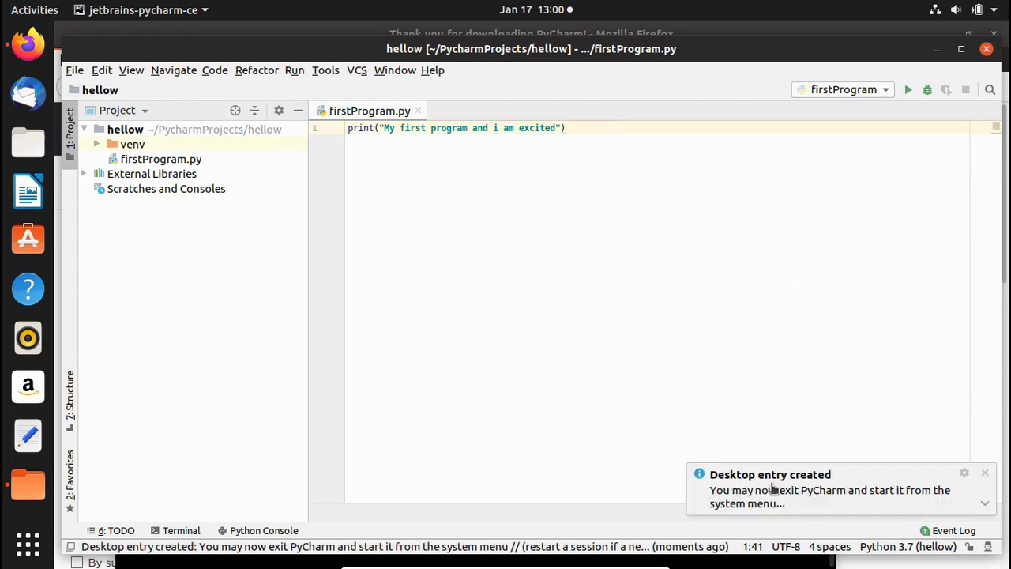
Exit PyCharm and minimize the Firefox, terminal and bin folder windows to reveal the desktop
{"action": "left_click", "coordinate": [986, 49]}
{"action": "left_click", "coordinate": [565, 325]}
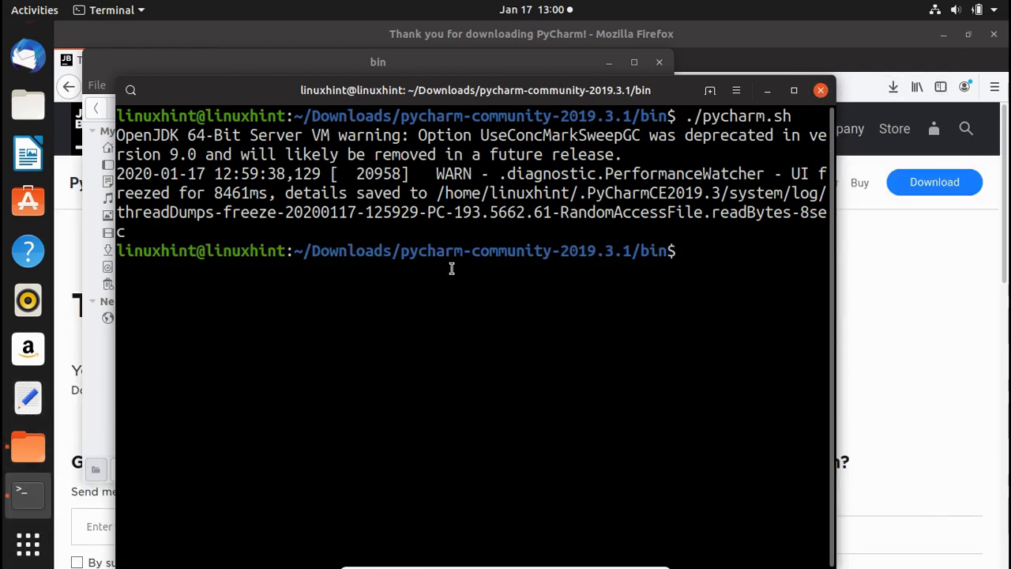
{"action": "left_click", "coordinate": [943, 35]}
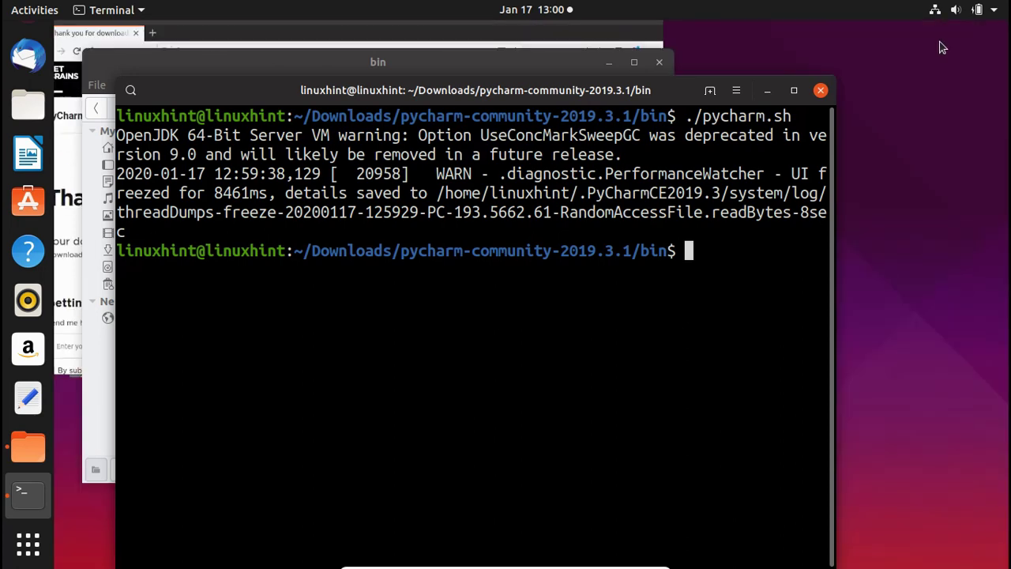
{"action": "left_click", "coordinate": [768, 90]}
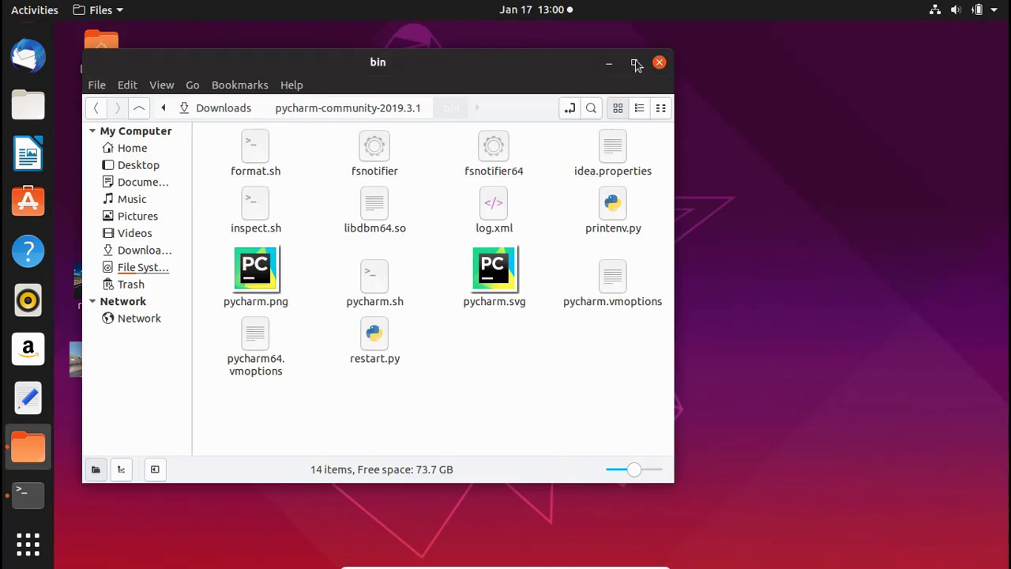
{"action": "left_click", "coordinate": [608, 63]}
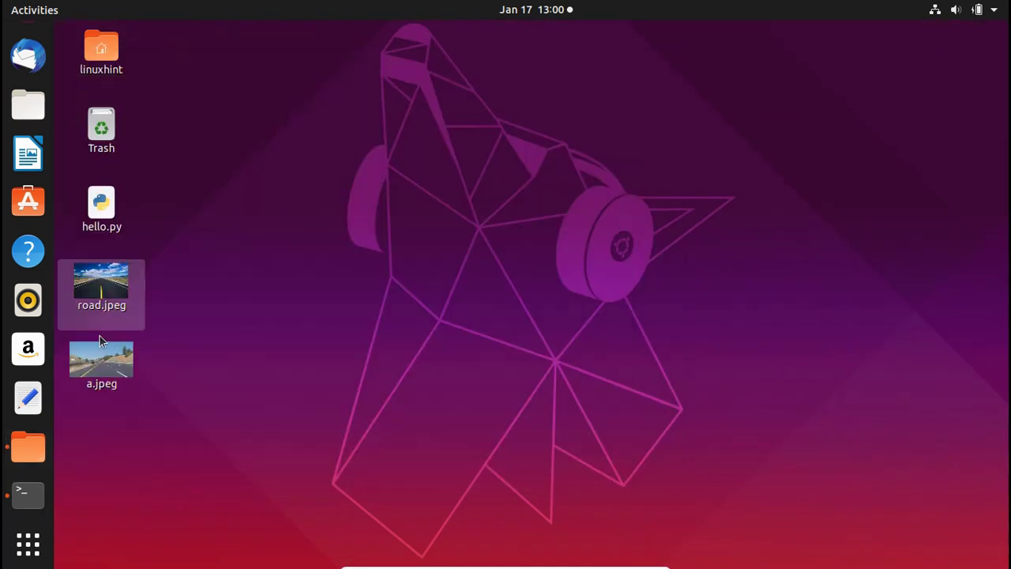
Search the Ubuntu applications for pycharm and launch PyCharm Community from its application entry
{"action": "left_click", "coordinate": [7, 557]}
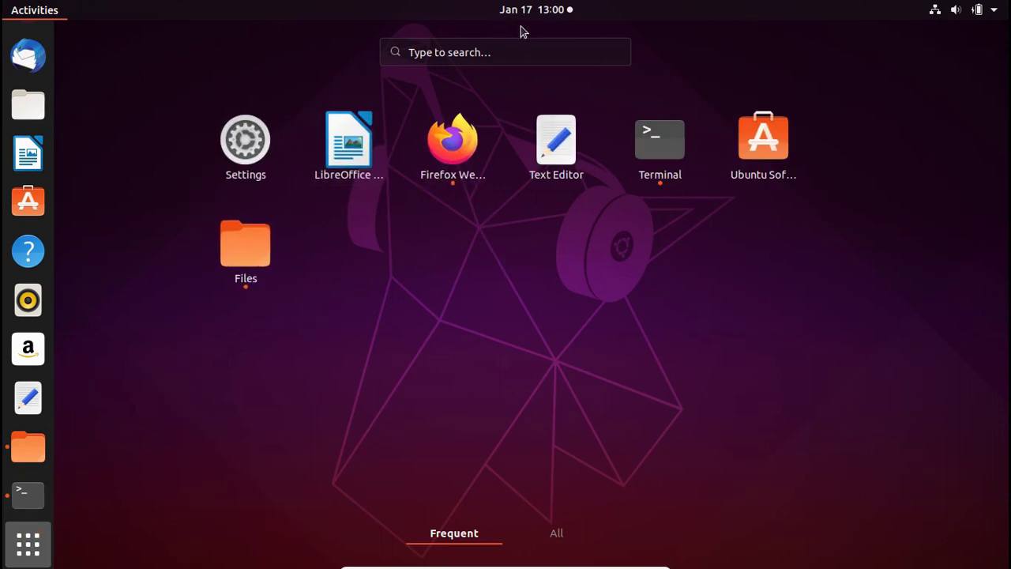
{"action": "left_click", "coordinate": [500, 52]}
{"action": "type", "text": "pycharm"}
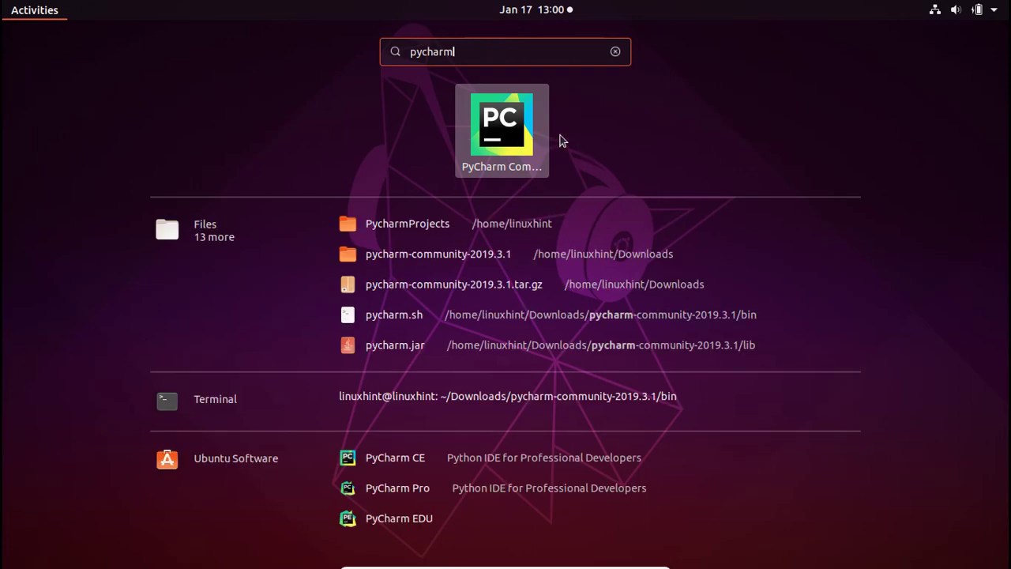
{"action": "left_click", "coordinate": [497, 147]}
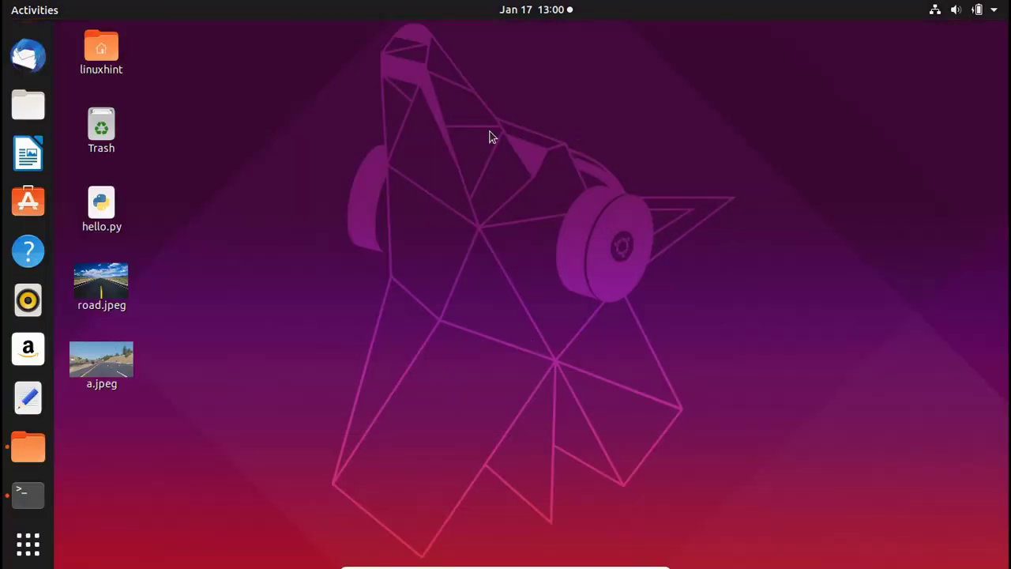